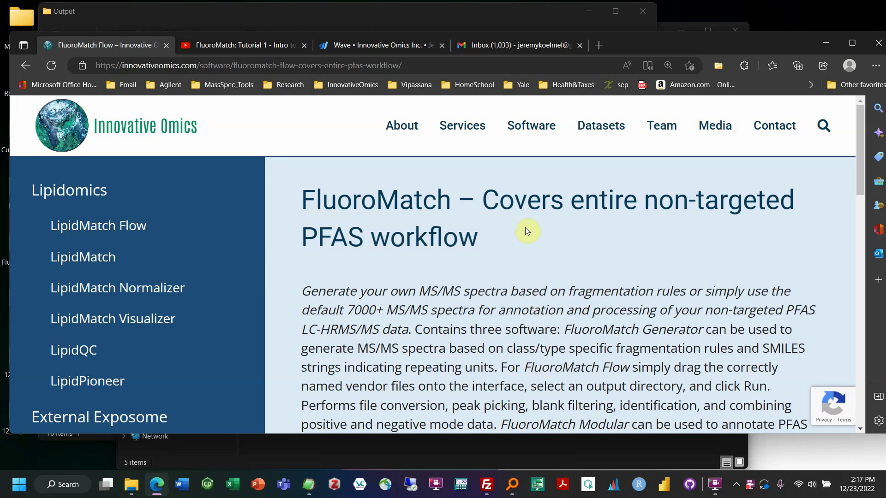
Step: Go to the site's Software pages and scroll down to the FluoroMatch Flow download button
{"action": "left_click", "coordinate": [529, 133]}
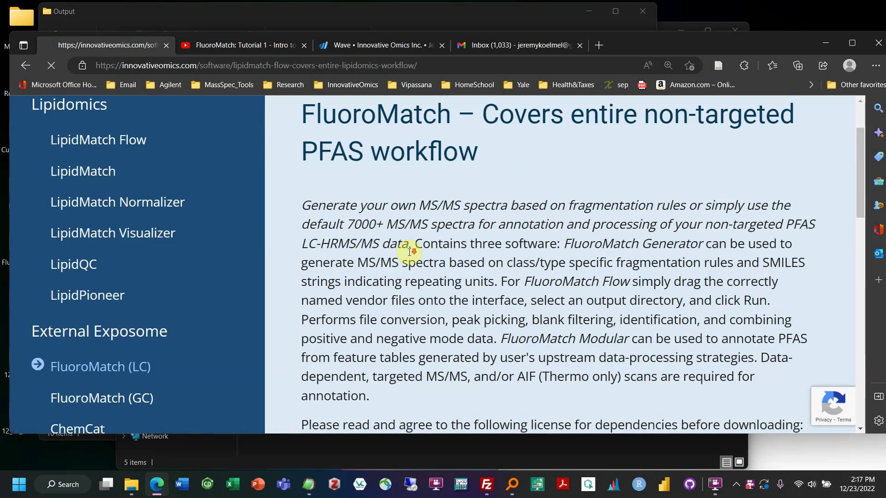
{"action": "scroll", "coordinate": [311, 289], "scroll_direction": "down", "scroll_amount": 2}
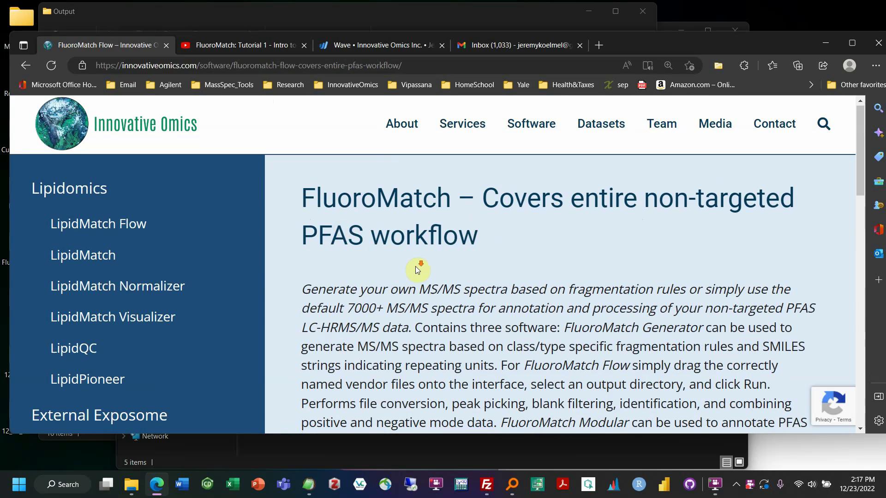
{"action": "scroll", "coordinate": [418, 270], "scroll_direction": "down", "scroll_amount": 5}
{"action": "scroll", "coordinate": [418, 270], "scroll_direction": "down", "scroll_amount": 6}
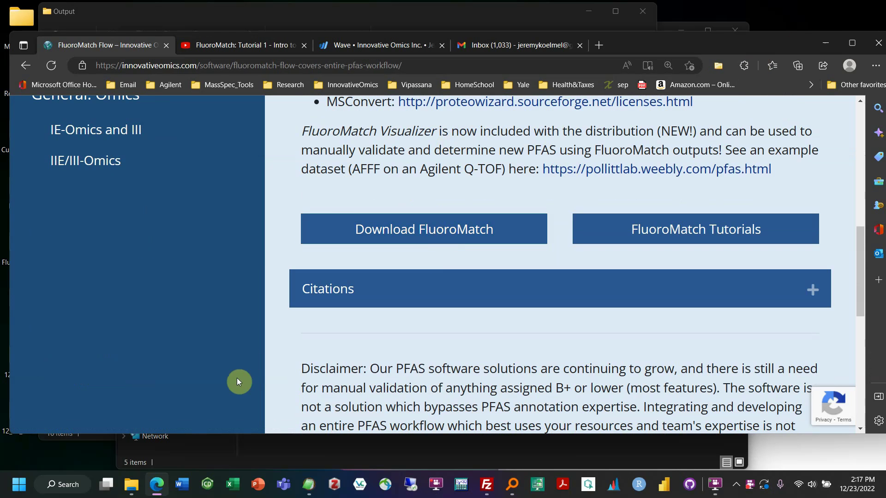
Step: Open the Downloads folder in File Explorer and select FluoroMatch-3.0.zip
{"action": "left_click", "coordinate": [132, 484]}
{"action": "left_click", "coordinate": [79, 439]}
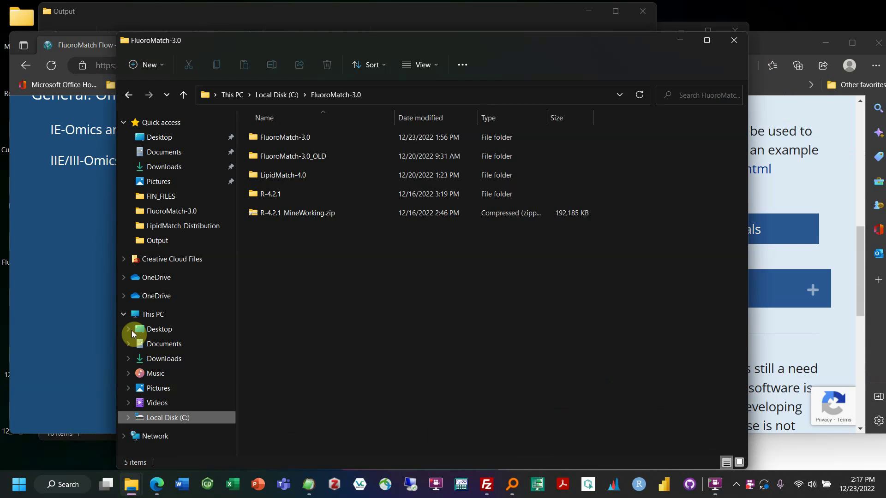
{"action": "left_click", "coordinate": [164, 167]}
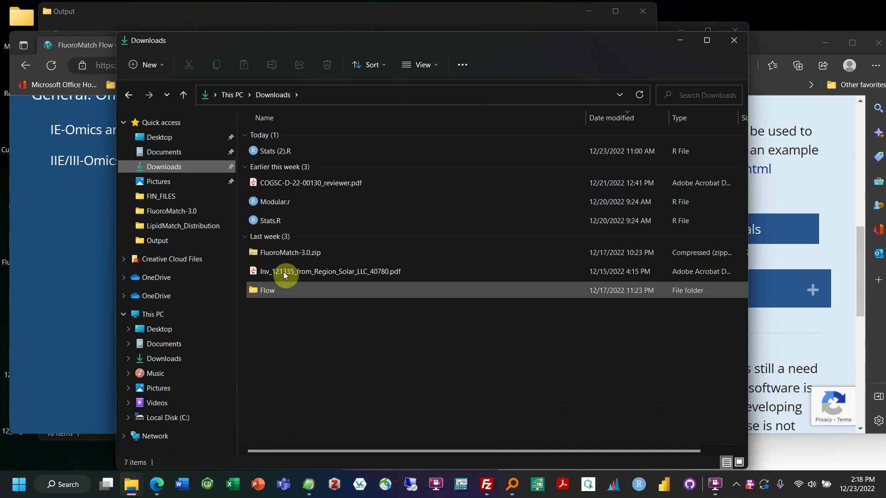
{"action": "left_click", "coordinate": [294, 253]}
Step: Start Extract All on FluoroMatch-3.0.zip, browse to the C: drive, then cancel the extraction
{"action": "right_click", "coordinate": [294, 252]}
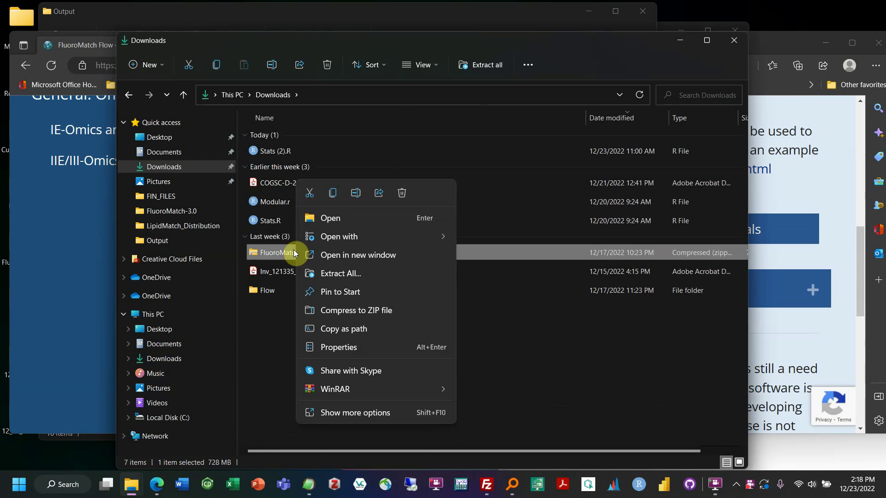
{"action": "left_click", "coordinate": [355, 275]}
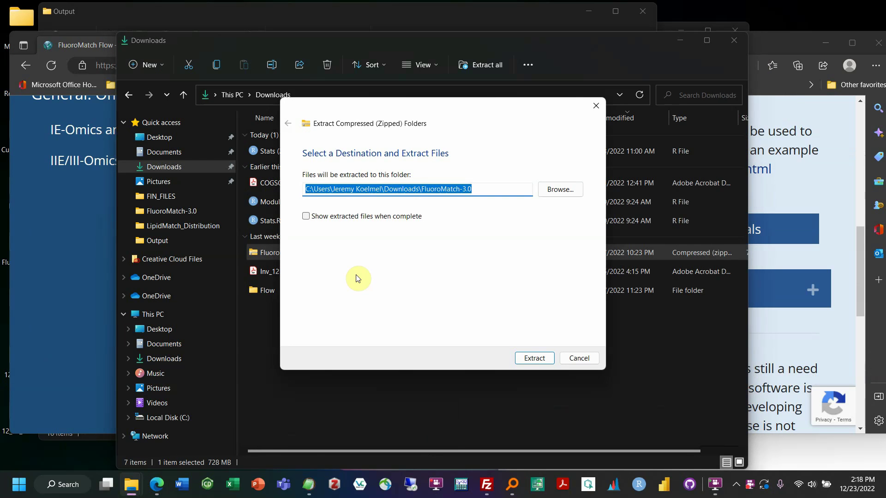
{"action": "left_click", "coordinate": [570, 189]}
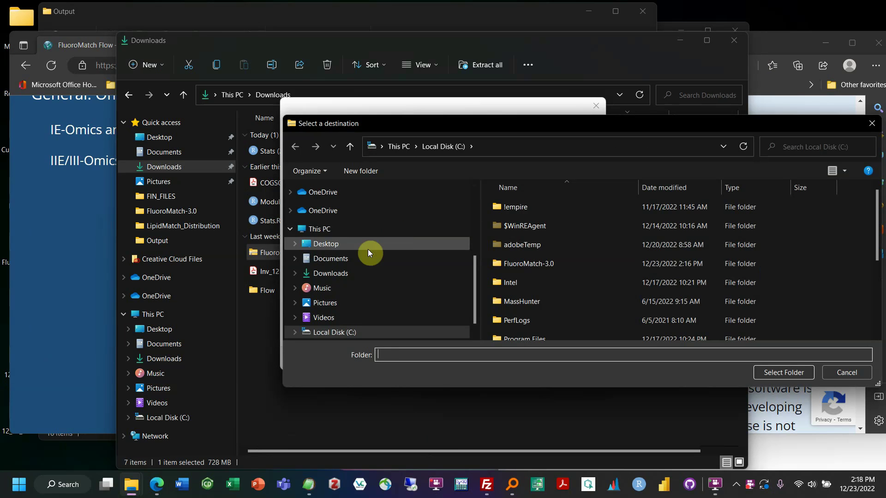
{"action": "left_click", "coordinate": [337, 231]}
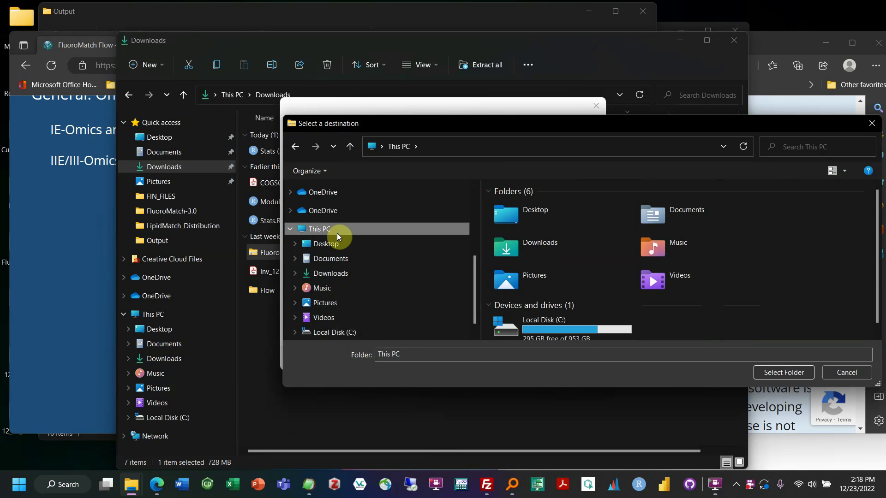
{"action": "double_click", "coordinate": [558, 322]}
{"action": "scroll", "coordinate": [561, 277], "scroll_direction": "down", "scroll_amount": 5}
{"action": "scroll", "coordinate": [570, 259], "scroll_direction": "up", "scroll_amount": 3}
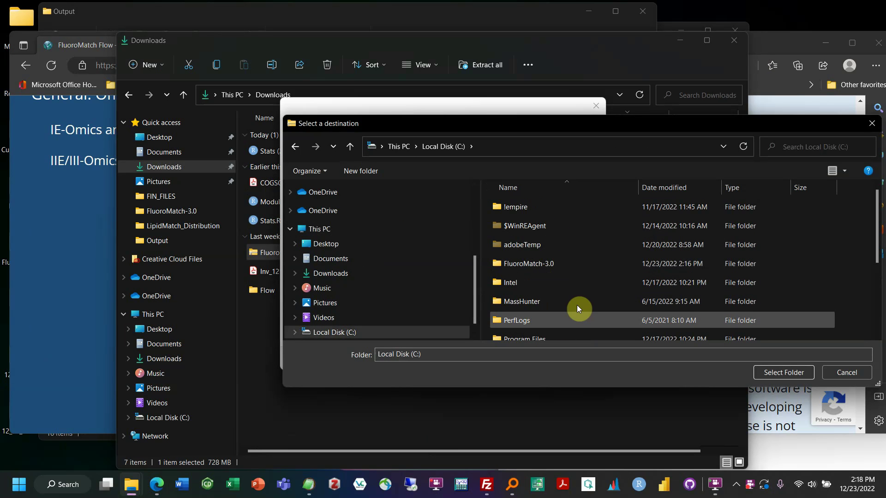
{"action": "left_click", "coordinate": [843, 375]}
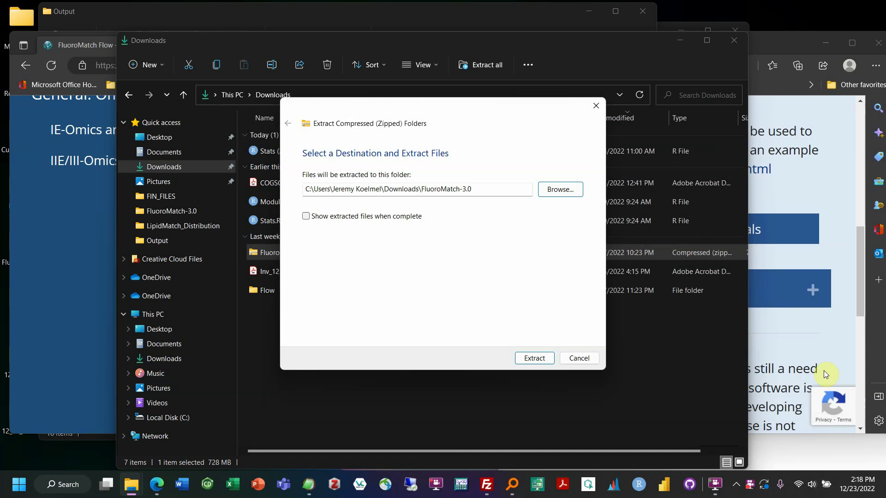
{"action": "left_click", "coordinate": [582, 353]}
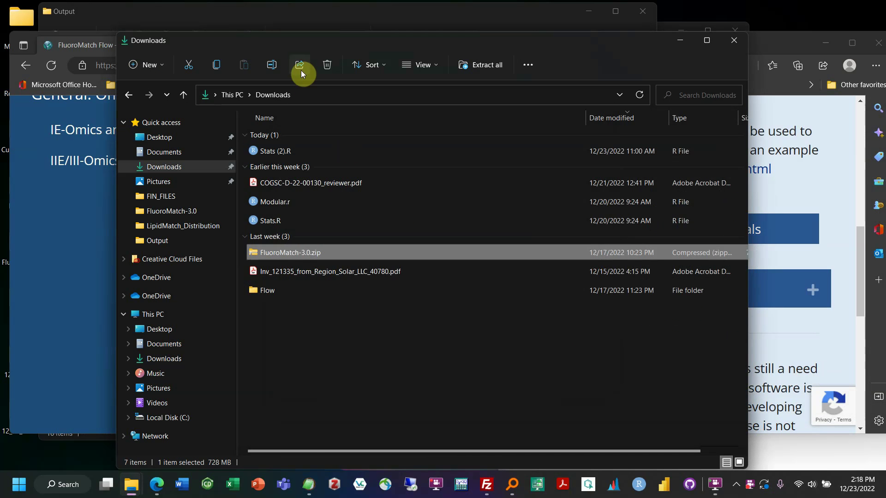
Step: Move the windows aside and open C:\FluoroMatch-3.0\FluoroMatch-3.0 from Quick access
{"action": "left_click_drag", "start_coordinate": [290, 47], "coordinate": [600, 138]}
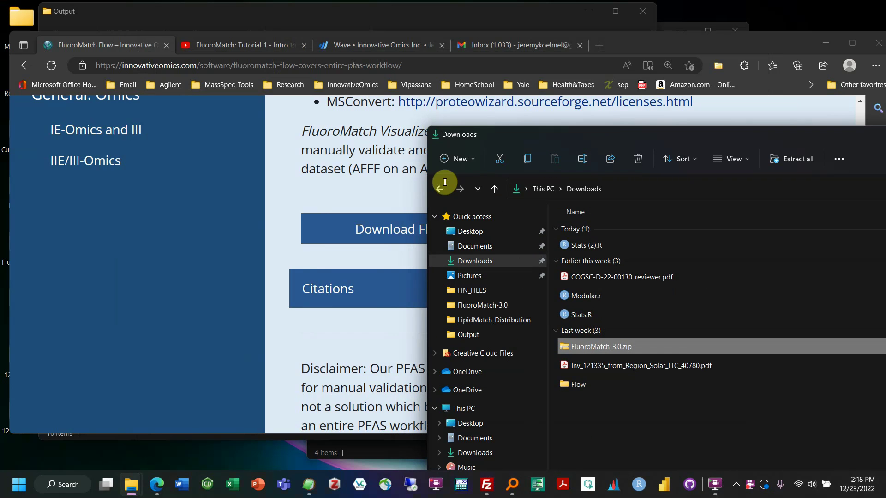
{"action": "left_click_drag", "start_coordinate": [616, 40], "coordinate": [809, 208]}
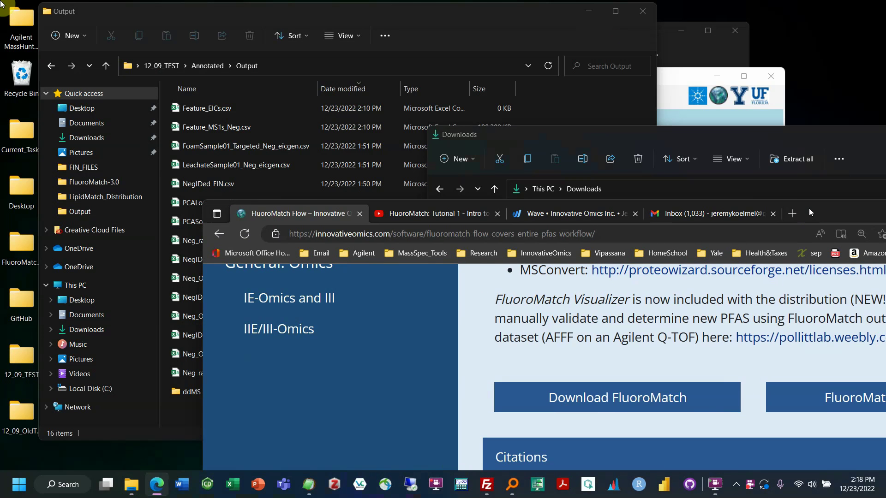
{"action": "left_click", "coordinate": [98, 182]}
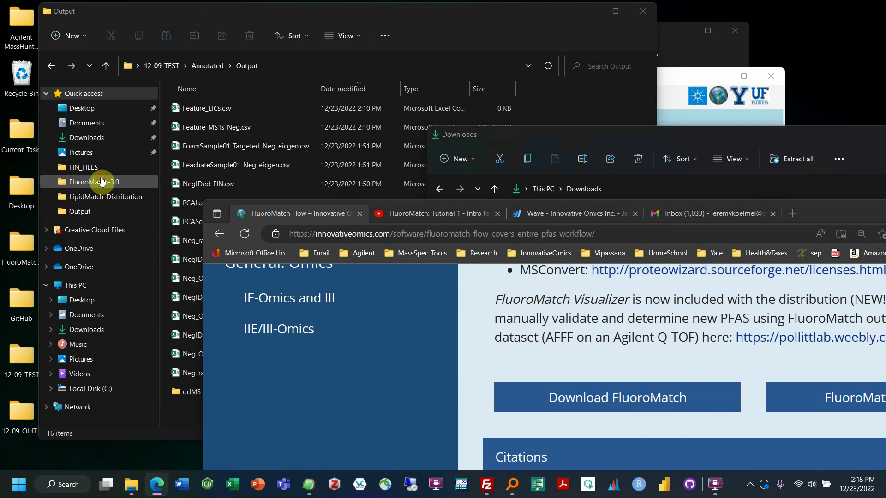
{"action": "left_click", "coordinate": [276, 69]}
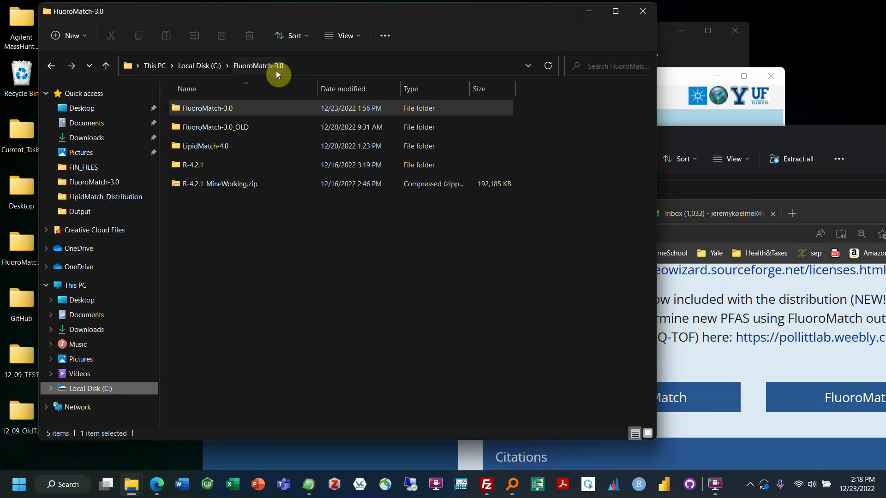
{"action": "double_click", "coordinate": [237, 107]}
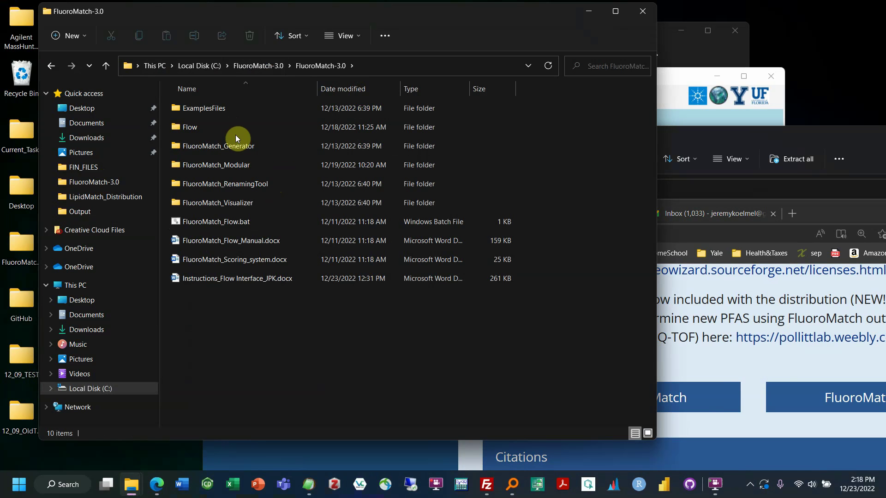
Step: Open FluoroMatch_Flow_Manual.docx and select the Uninstall java and Install java 64 bit lines
{"action": "double_click", "coordinate": [211, 240]}
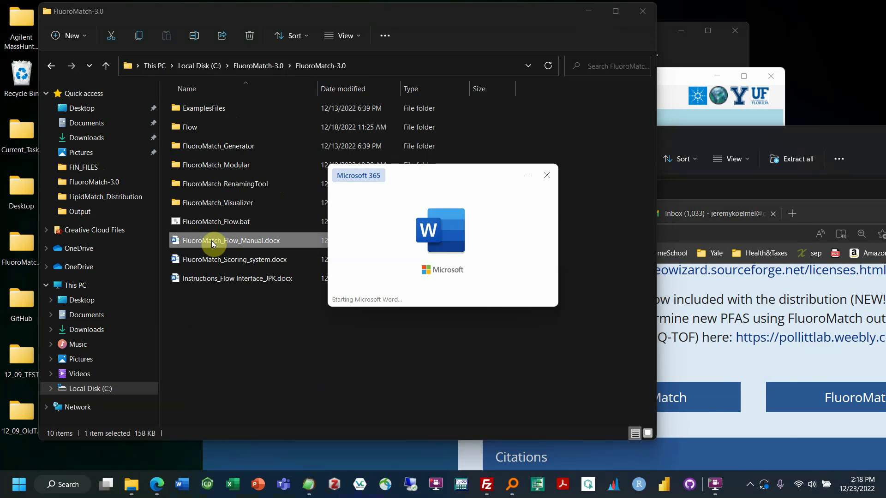
{"action": "scroll", "coordinate": [500, 337], "scroll_direction": "down", "scroll_amount": 8}
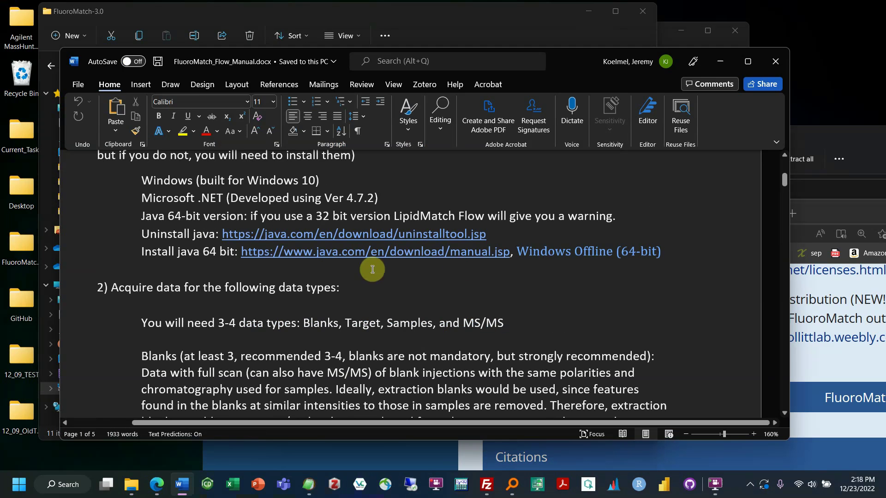
{"action": "triple_click", "coordinate": [139, 234]}
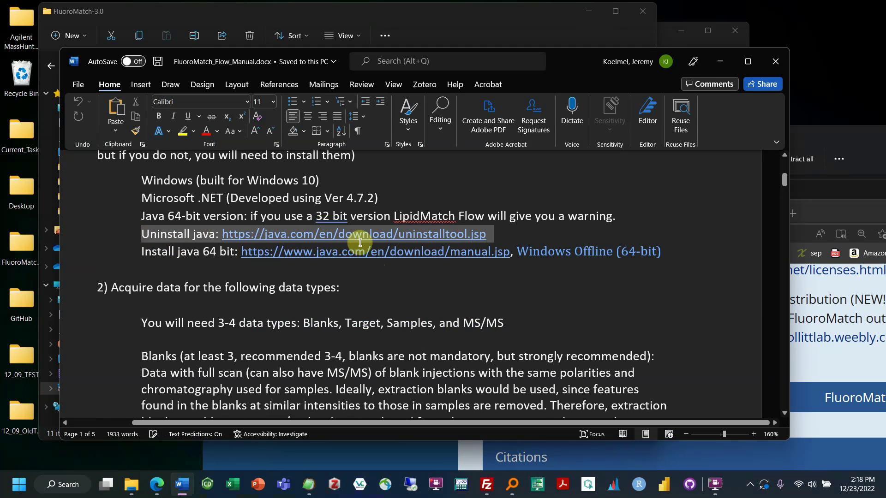
{"action": "left_click_drag", "start_coordinate": [360, 242], "coordinate": [663, 247]}
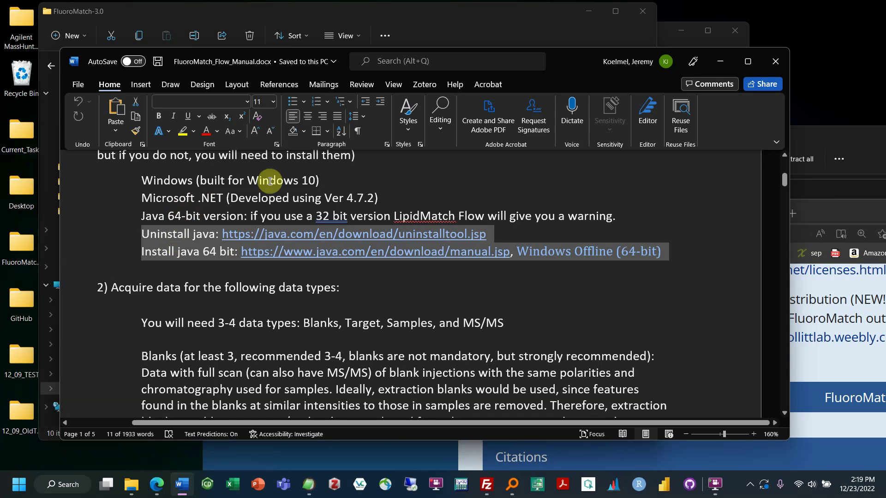
Step: Highlight the Java warning, .NET version and Windows dependency lines, then move Word aside
{"action": "triple_click", "coordinate": [167, 223]}
{"action": "left_click", "coordinate": [144, 199]}
{"action": "triple_click", "coordinate": [144, 199]}
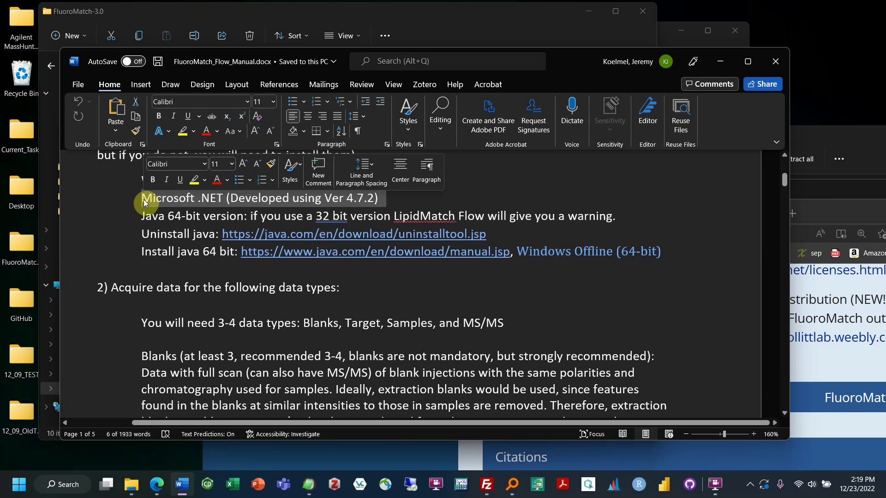
{"action": "left_click", "coordinate": [150, 198]}
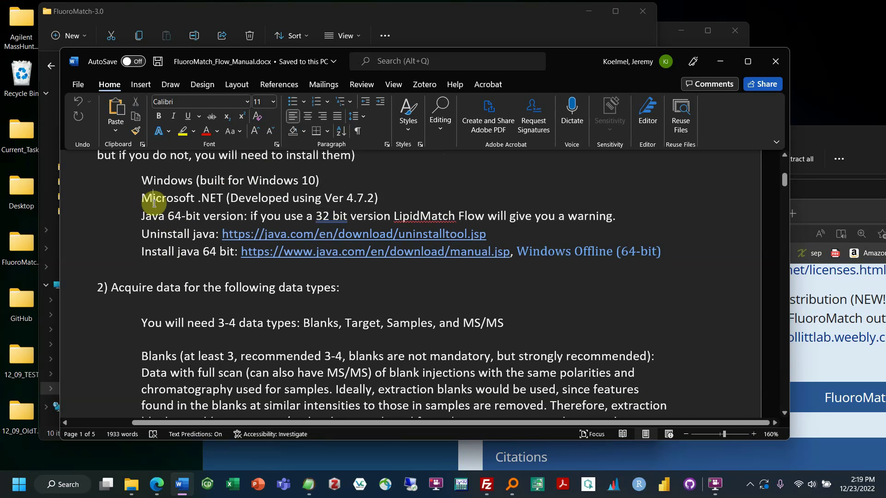
{"action": "left_click_drag", "start_coordinate": [142, 180], "coordinate": [709, 249]}
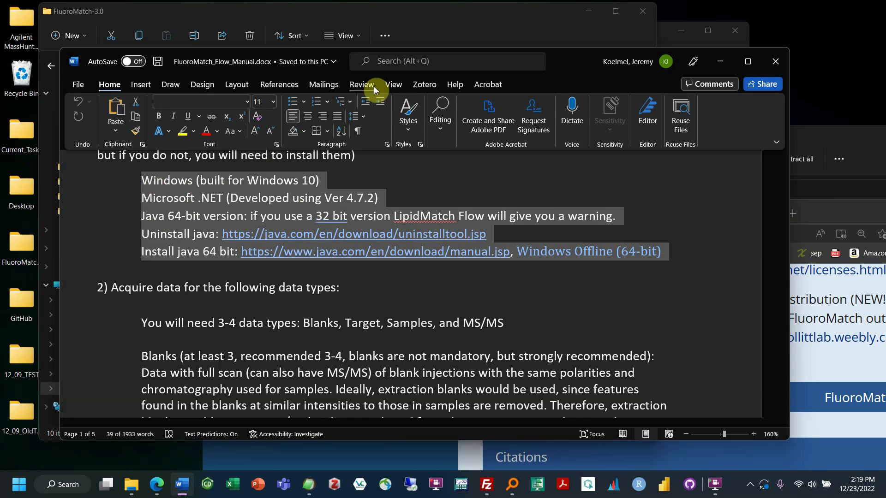
{"action": "left_click_drag", "start_coordinate": [539, 62], "coordinate": [697, 303]}
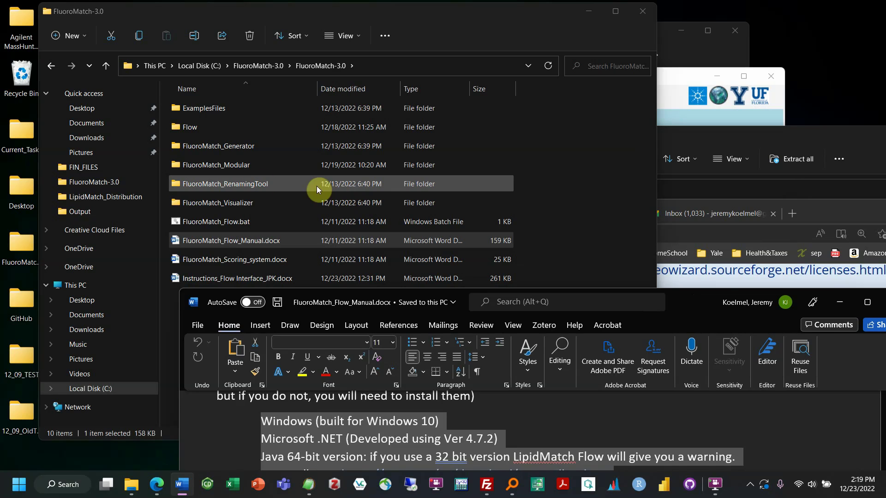
Step: Open the Flow folder, close its Not Responding window, and reopen FluoroMatch from the desktop
{"action": "left_click", "coordinate": [261, 184]}
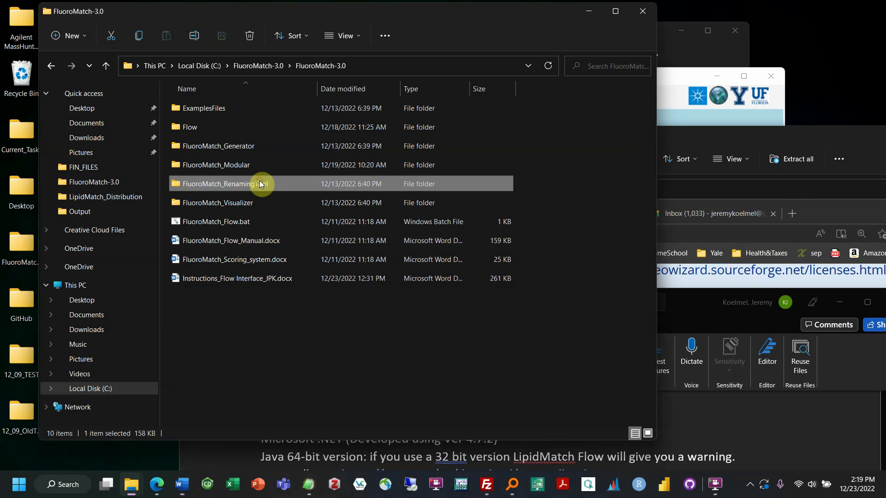
{"action": "double_click", "coordinate": [206, 130]}
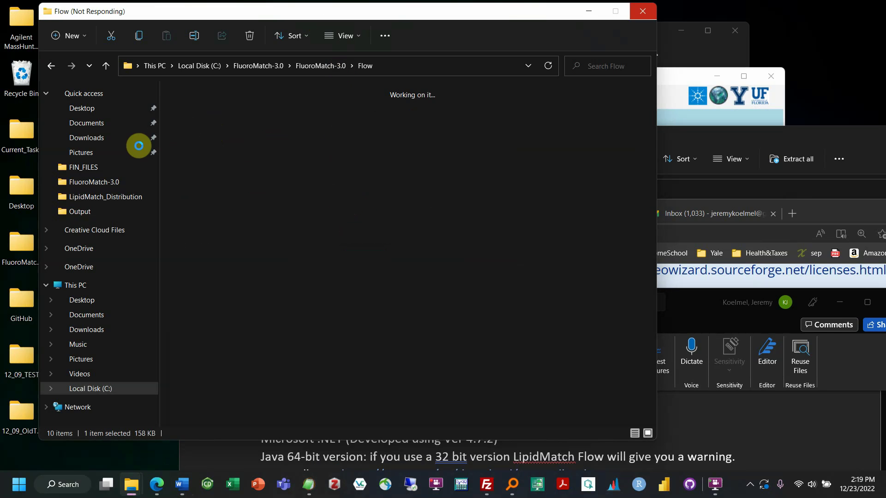
{"action": "left_click", "coordinate": [650, 13]}
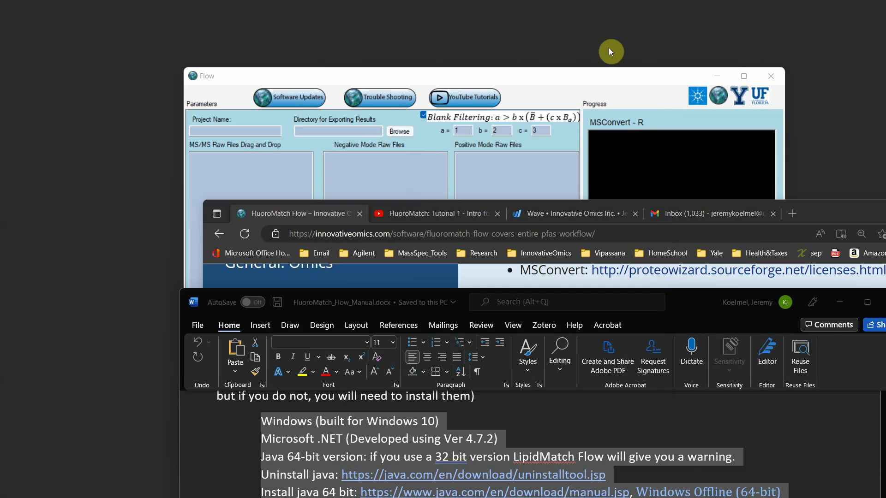
{"action": "double_click", "coordinate": [26, 250]}
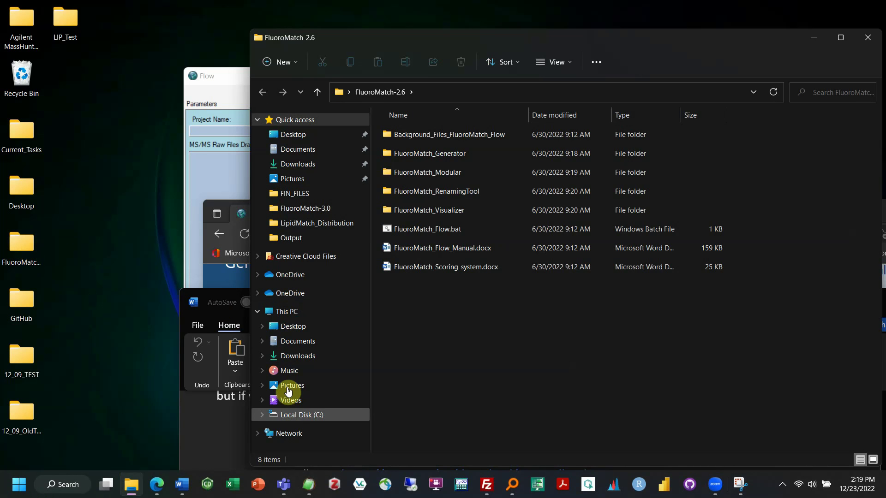
Step: Navigate C: > FluoroMatch-3.0 > FluoroMatch-3.0 > Flow > R-4.2.1 > library and browse its packages
{"action": "left_click", "coordinate": [290, 417]}
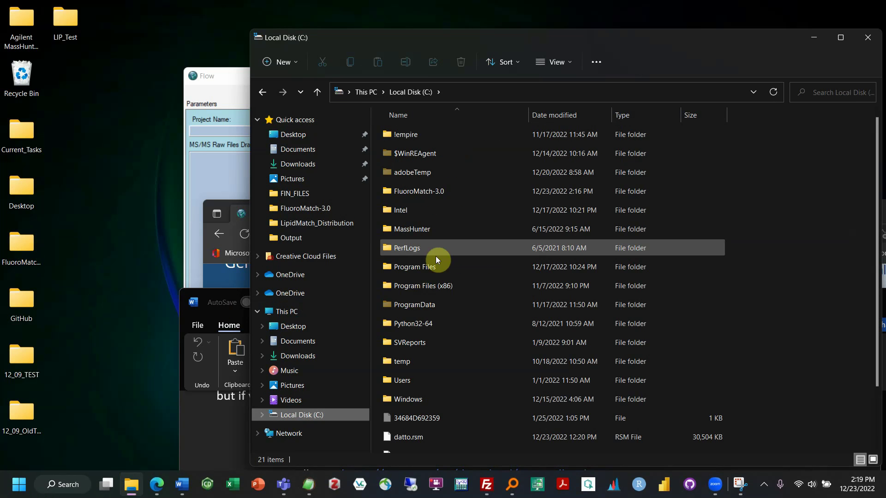
{"action": "double_click", "coordinate": [428, 191]}
{"action": "left_click", "coordinate": [414, 137]}
{"action": "double_click", "coordinate": [415, 138]}
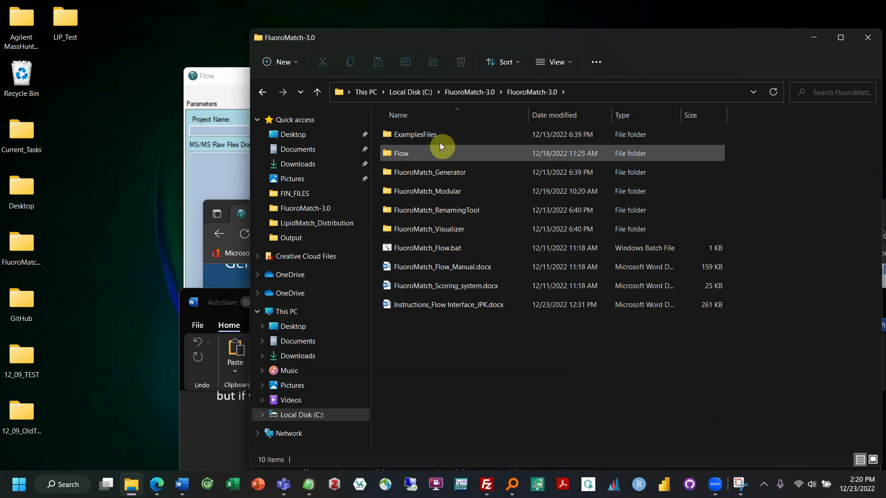
{"action": "double_click", "coordinate": [423, 151]}
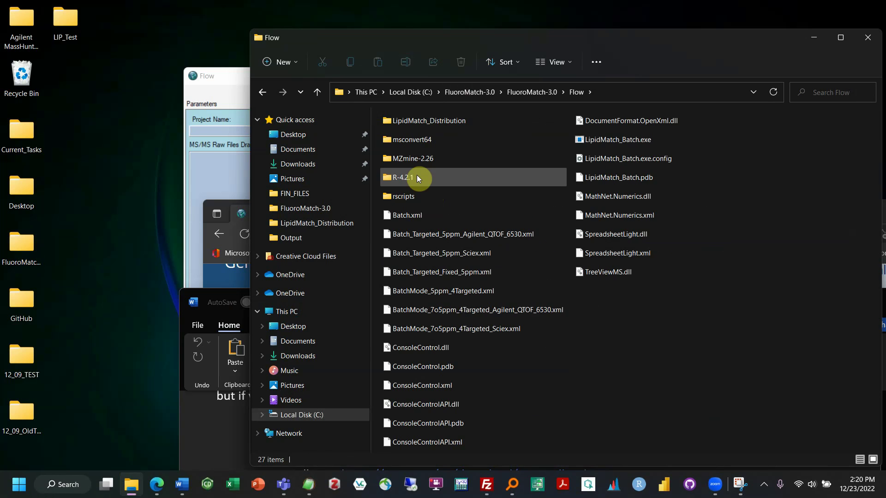
{"action": "double_click", "coordinate": [417, 175]}
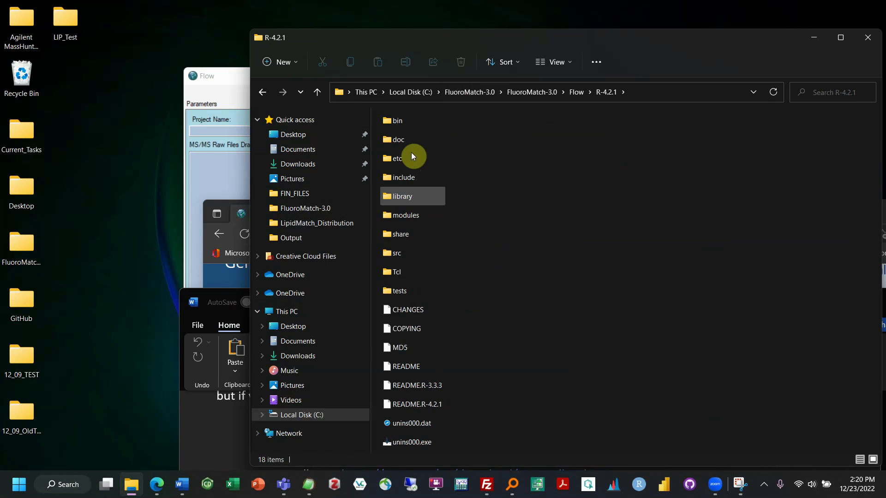
{"action": "double_click", "coordinate": [405, 197]}
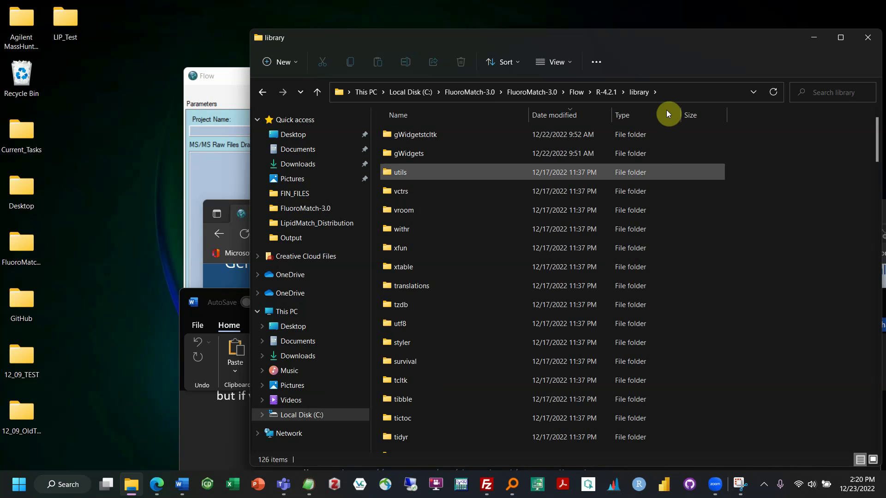
{"action": "scroll", "coordinate": [685, 215], "scroll_direction": "down", "scroll_amount": 20}
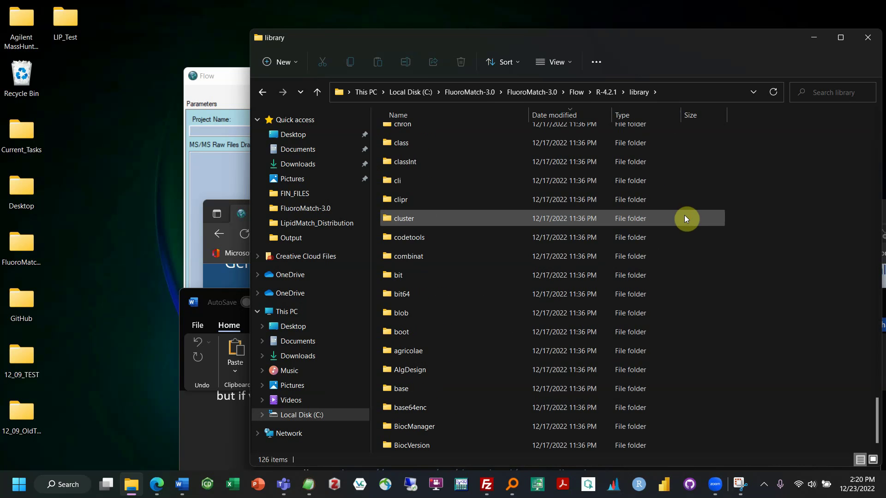
{"action": "scroll", "coordinate": [686, 219], "scroll_direction": "up", "scroll_amount": 20}
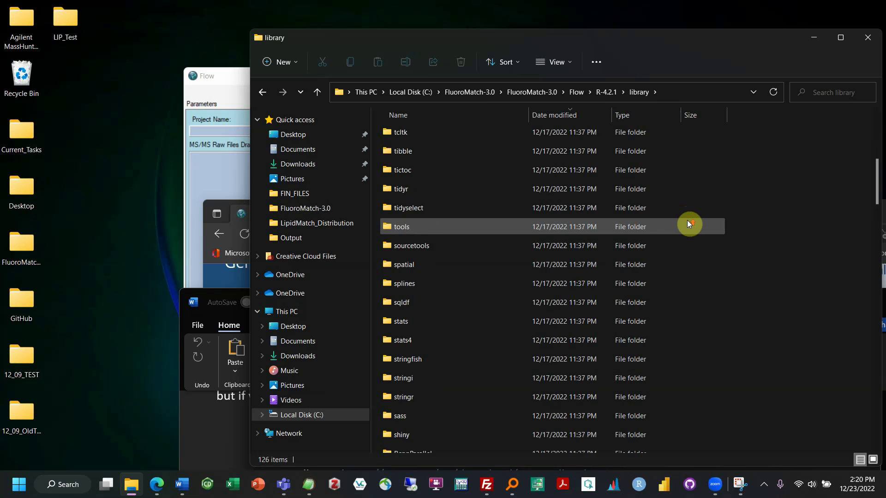
{"action": "scroll", "coordinate": [687, 220], "scroll_direction": "up", "scroll_amount": 5}
Step: Select all 126 package folders and highlight the Flow\R-4.2.1\library part of the path
{"action": "left_click", "coordinate": [754, 92]}
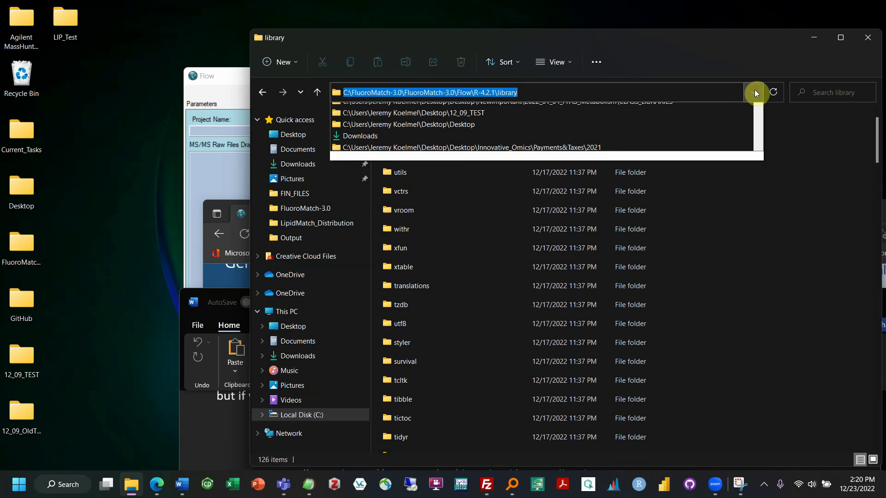
{"action": "left_click", "coordinate": [754, 92]}
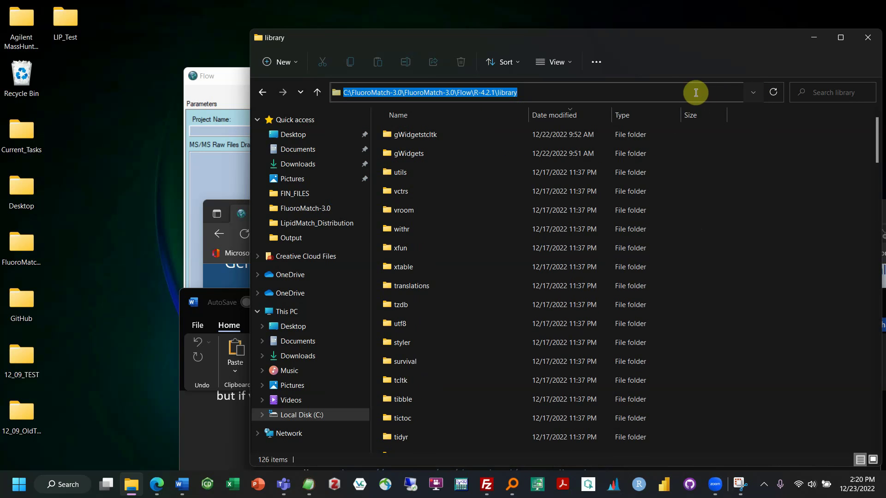
{"action": "left_click", "coordinate": [462, 202]}
{"action": "key", "text": "ctrl+a"}
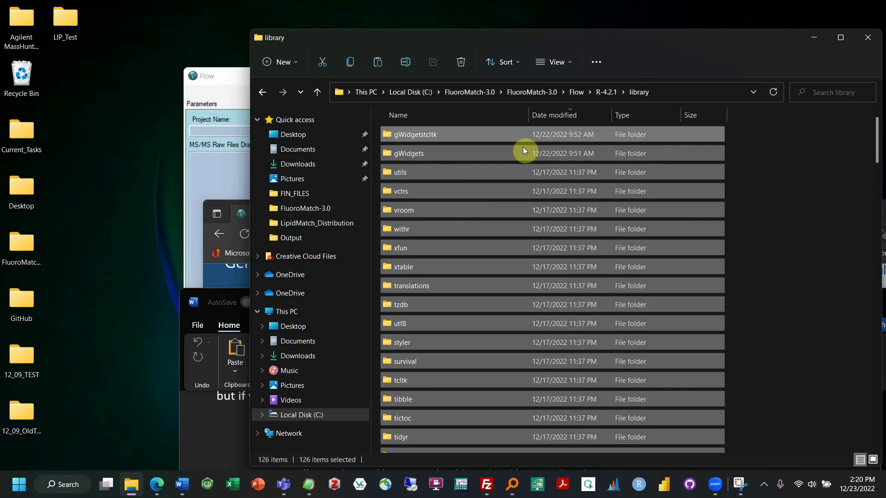
{"action": "left_click", "coordinate": [601, 93]}
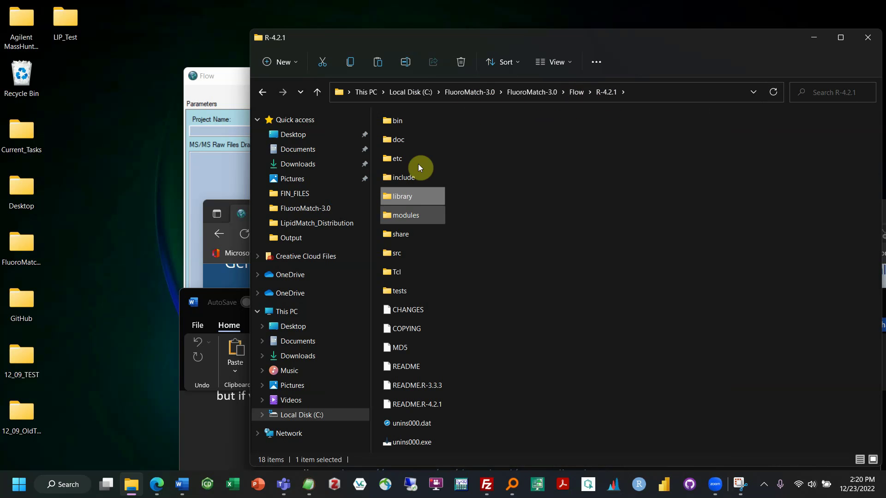
{"action": "double_click", "coordinate": [425, 196]}
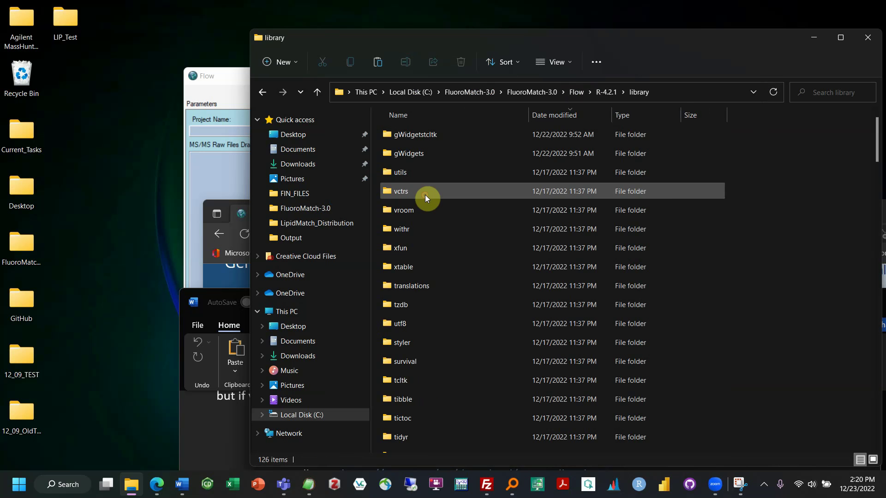
{"action": "left_click", "coordinate": [754, 92]}
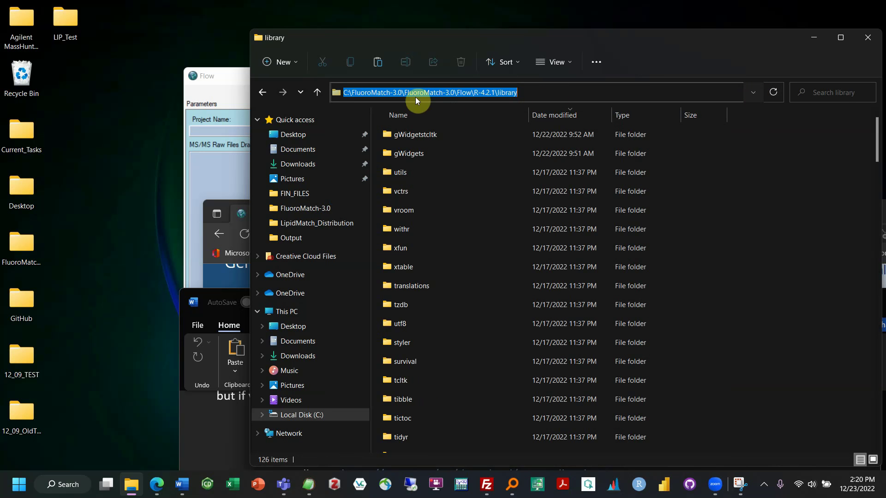
{"action": "left_click", "coordinate": [427, 94]}
{"action": "left_click_drag", "start_coordinate": [456, 94], "coordinate": [532, 92]}
Step: Go up to R-4.2.1 and launch Rgui.exe from the bin\x64 folder
{"action": "left_click", "coordinate": [848, 240]}
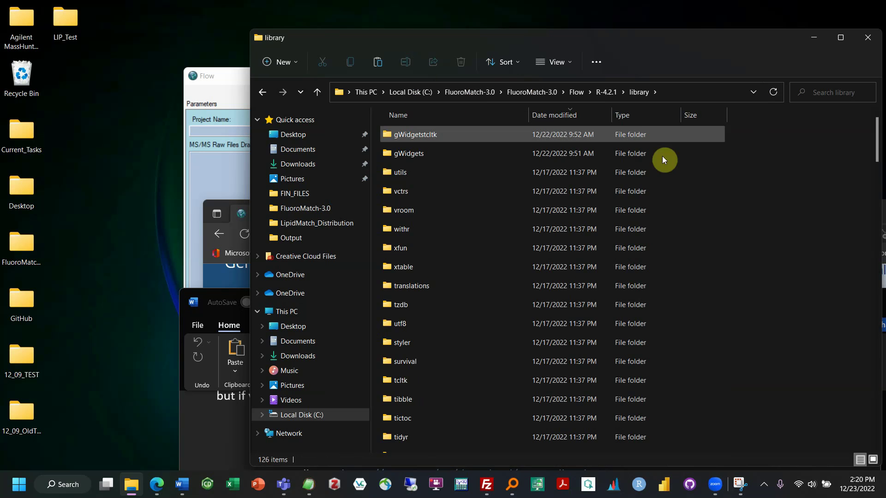
{"action": "left_click", "coordinate": [606, 93]}
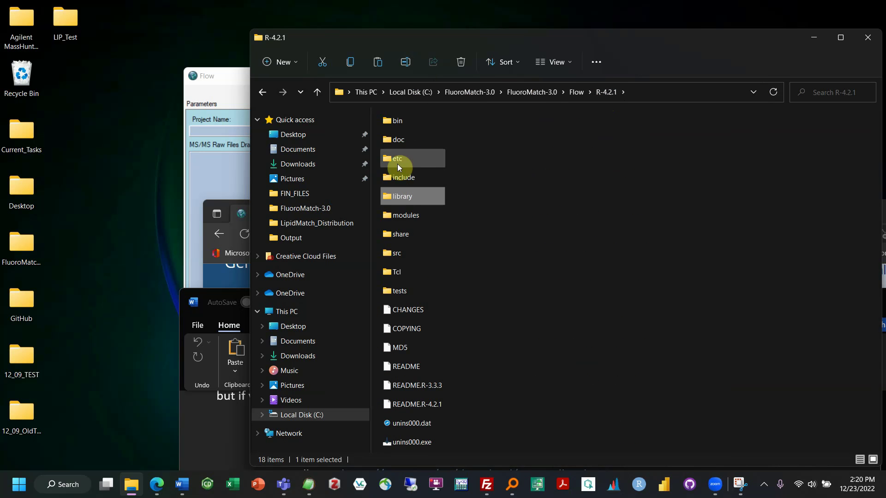
{"action": "double_click", "coordinate": [404, 124]}
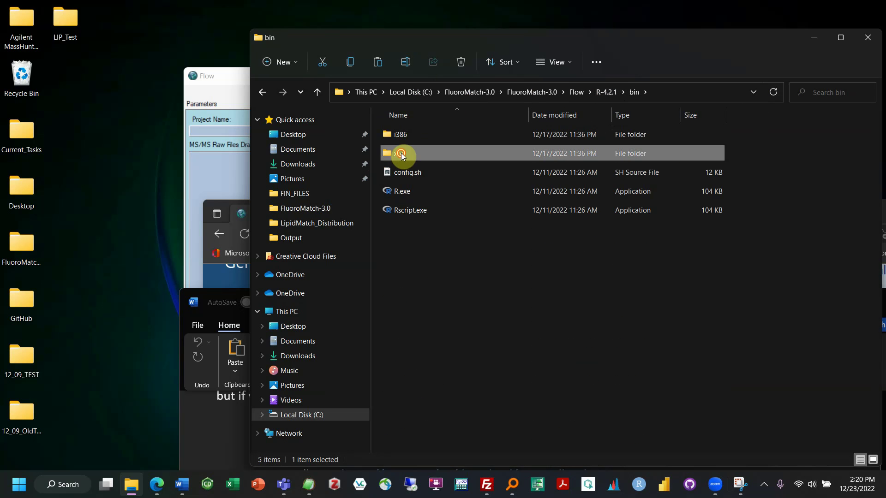
{"action": "double_click", "coordinate": [401, 151]}
{"action": "double_click", "coordinate": [406, 291]}
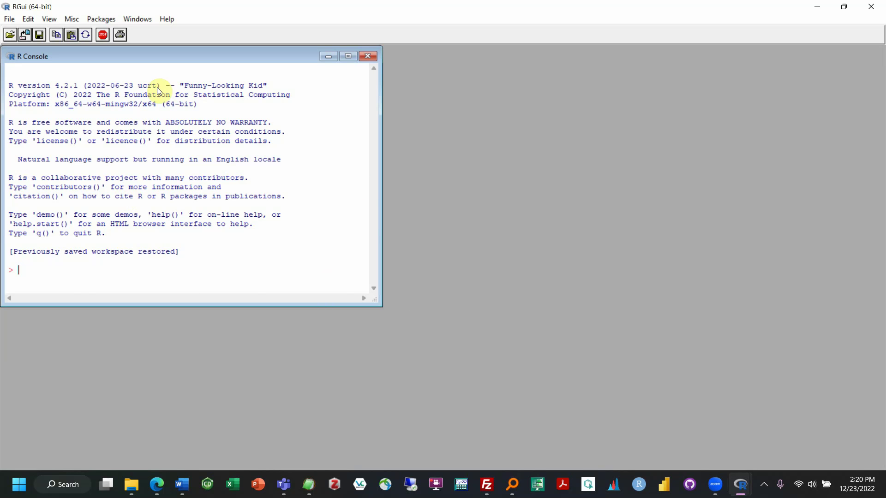
Step: Restore the RGui window from full screen and view the x64 folder's full path
{"action": "double_click", "coordinate": [153, 11]}
{"action": "left_click", "coordinate": [727, 100]}
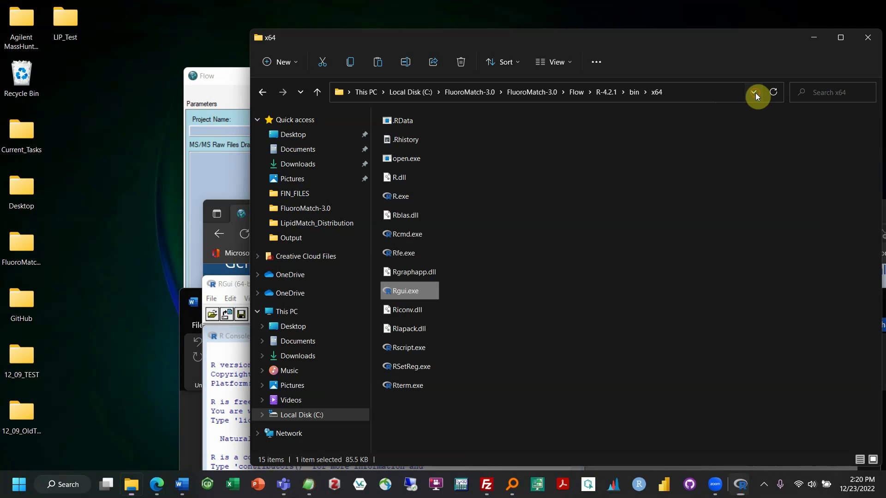
{"action": "left_click", "coordinate": [753, 92]}
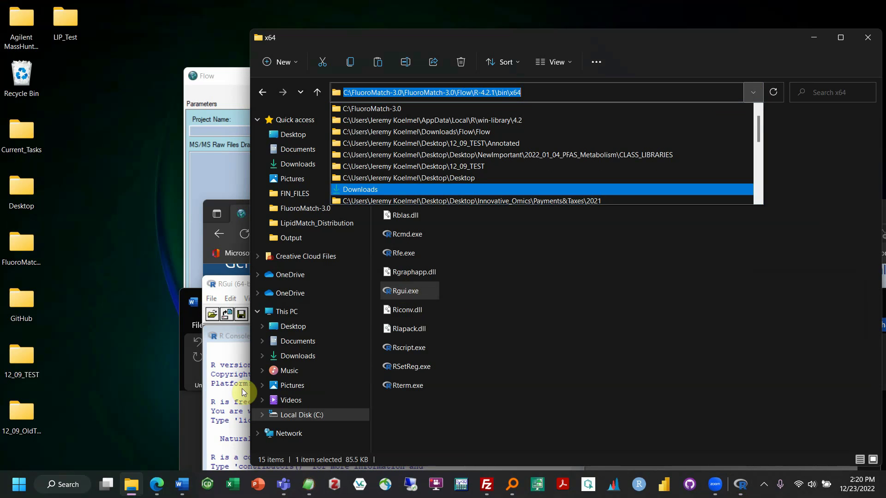
{"action": "left_click", "coordinate": [221, 372]}
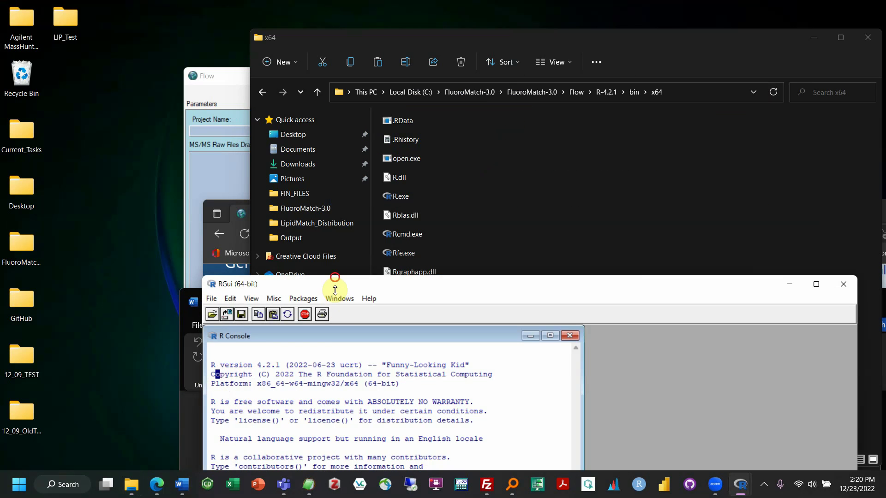
Step: Run .libPaths() in the R Console and select the bundled and win-library/4.2 paths
{"action": "left_click_drag", "start_coordinate": [340, 285], "coordinate": [221, 85]}
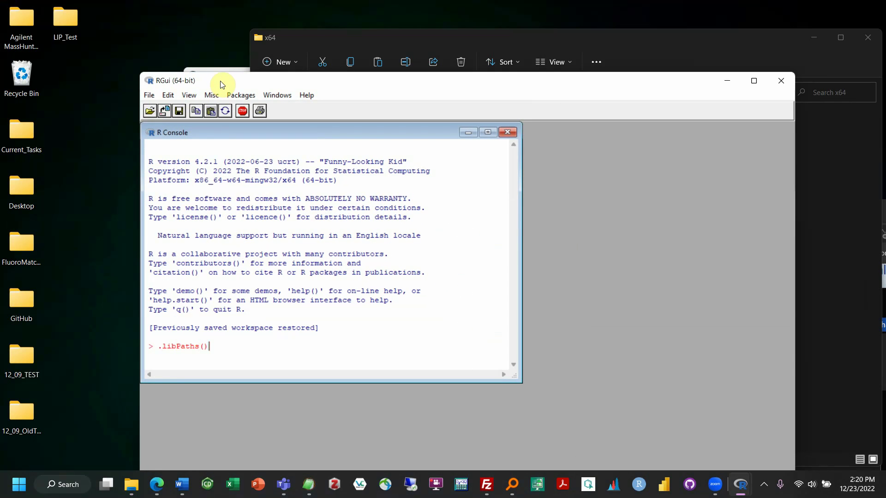
{"action": "key", "text": "Return"}
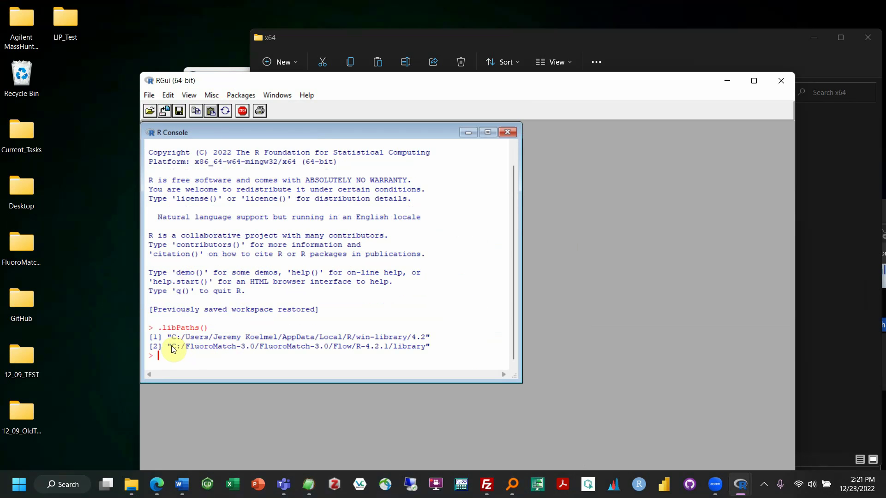
{"action": "left_click_drag", "start_coordinate": [175, 346], "coordinate": [425, 352]}
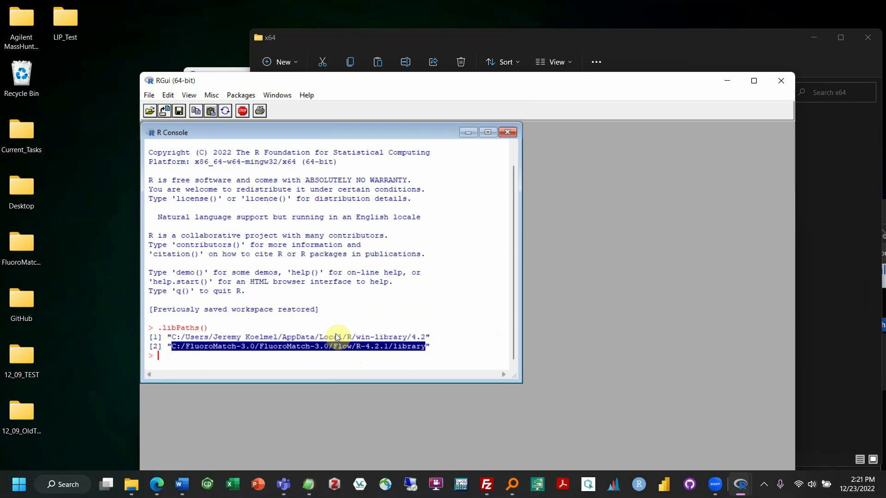
{"action": "left_click", "coordinate": [173, 339]}
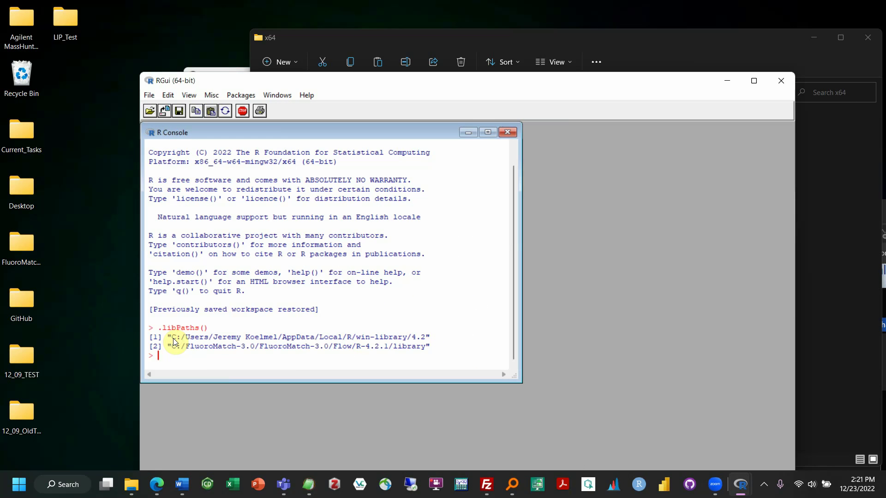
{"action": "left_click_drag", "start_coordinate": [174, 341], "coordinate": [425, 340]}
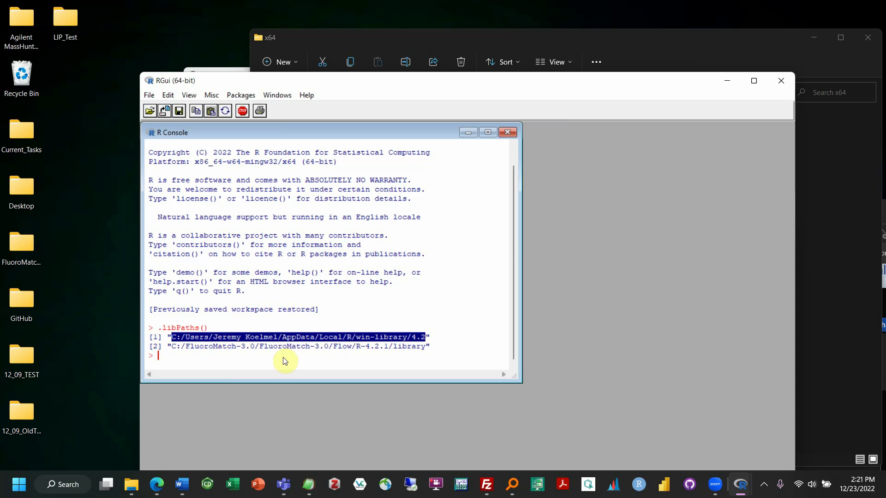
{"action": "left_click", "coordinate": [127, 489]}
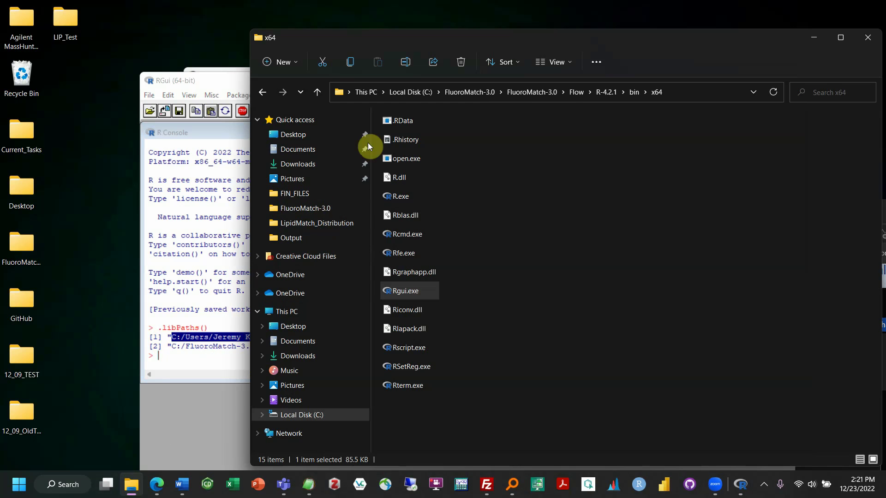
Step: Paste the win-library/4.2 path into the x64 window's address bar to open the local R library
{"action": "left_click", "coordinate": [178, 355]}
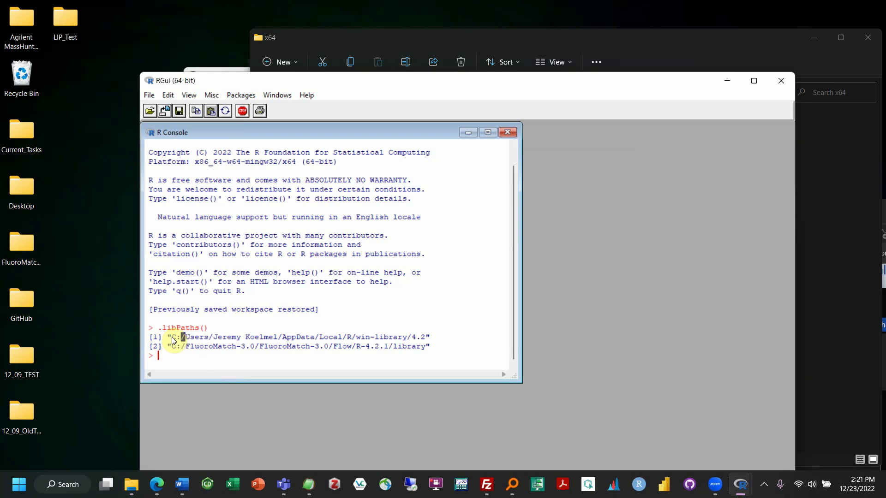
{"action": "left_click", "coordinate": [131, 484]}
{"action": "left_click", "coordinate": [755, 92]}
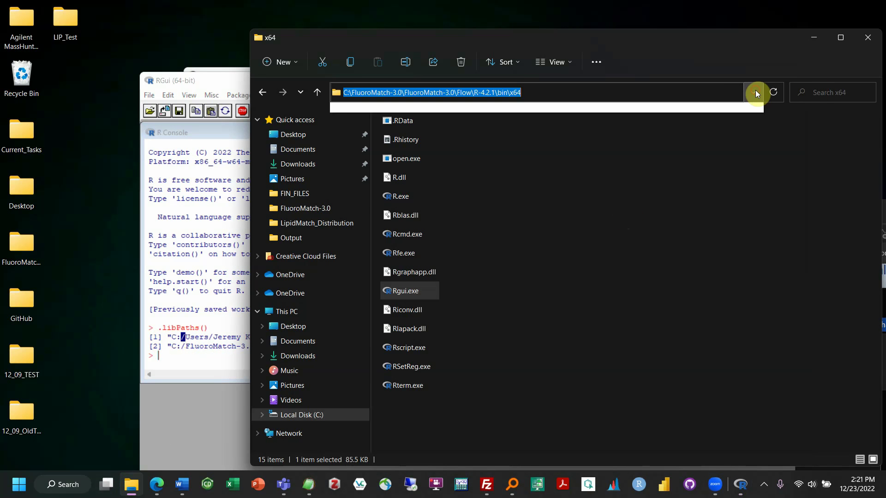
{"action": "left_click", "coordinate": [755, 92]}
{"action": "type", "text": "C:/Users/Jeremy Koelmel/AppData/Local/R/win-library/4.2"}
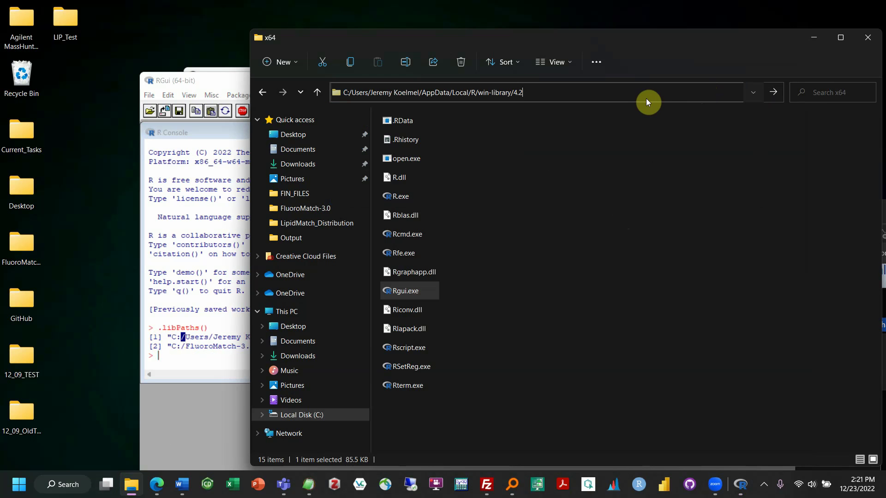
{"action": "key", "text": "Return"}
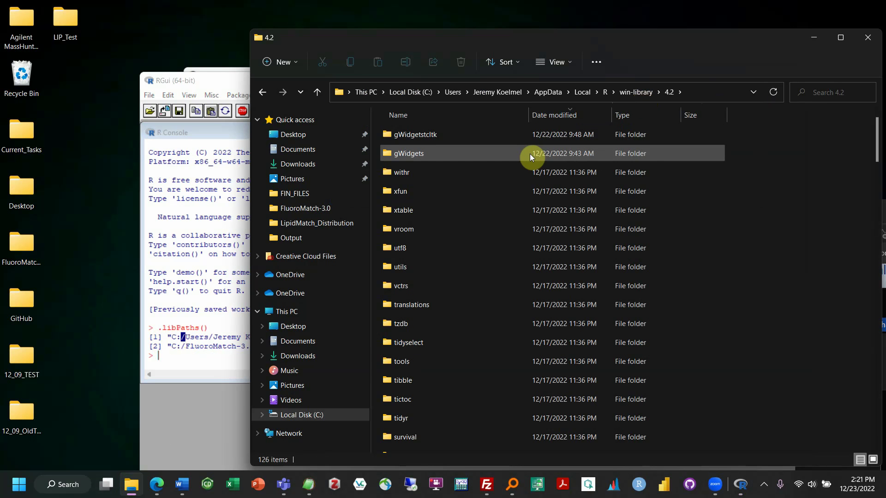
Step: Open FluoroMatch-3.0 > Flow > R-4.2.1 > library in another window and select all packages
{"action": "right_click", "coordinate": [310, 207]}
{"action": "left_click", "coordinate": [347, 237]}
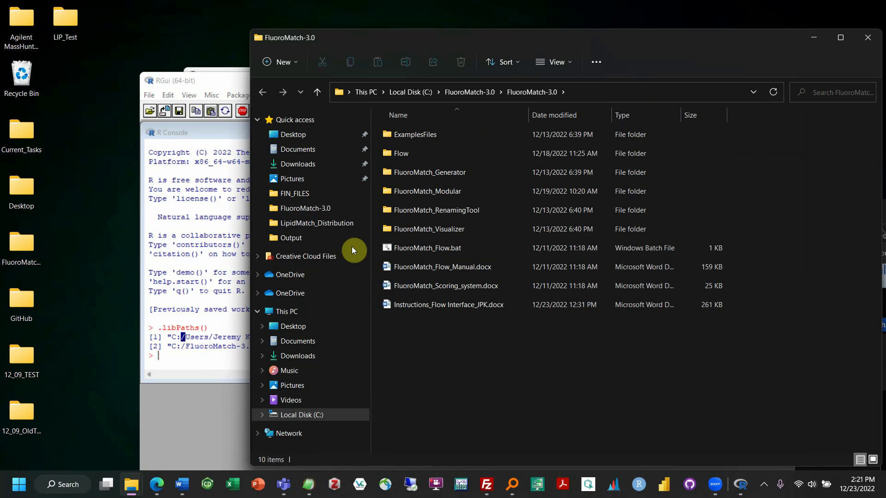
{"action": "double_click", "coordinate": [419, 156]}
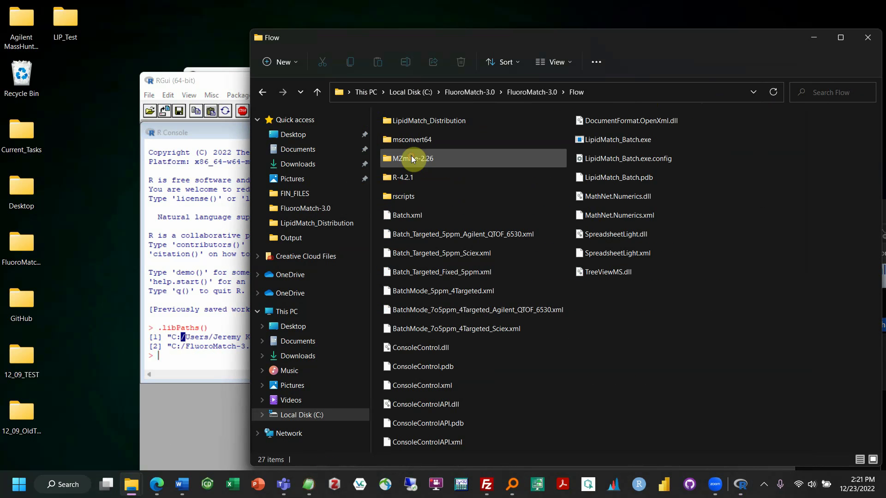
{"action": "left_click", "coordinate": [412, 177]}
{"action": "double_click", "coordinate": [411, 176]}
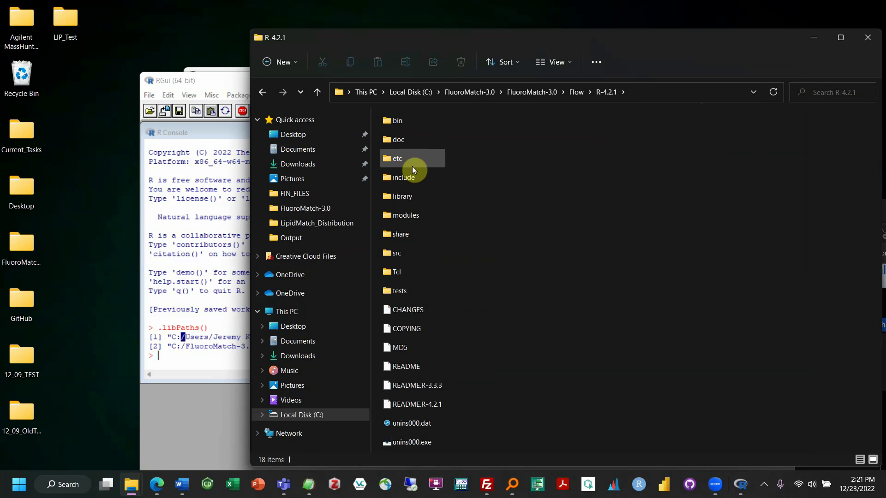
{"action": "double_click", "coordinate": [414, 132]}
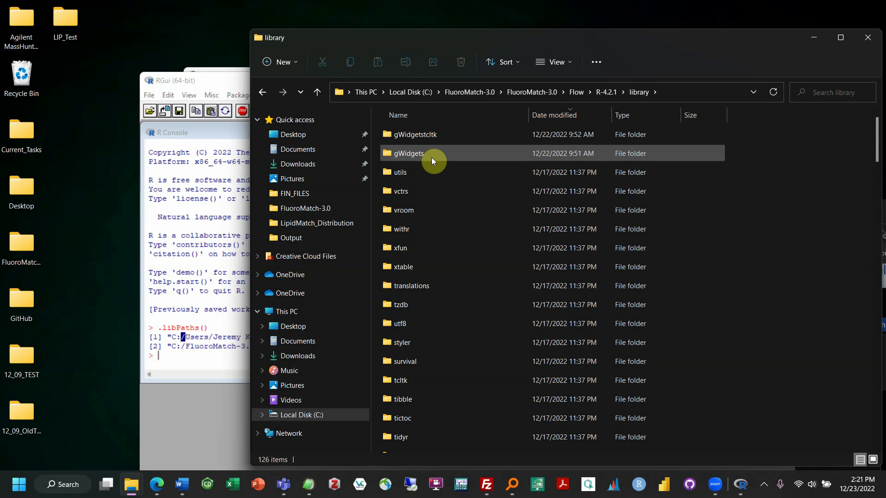
{"action": "key", "text": "ctrl+a"}
{"action": "left_click_drag", "start_coordinate": [588, 44], "coordinate": [161, 100]}
Step: Select all local library package folders, clear the selection, and reposition the bundled library window
{"action": "left_click", "coordinate": [716, 245]}
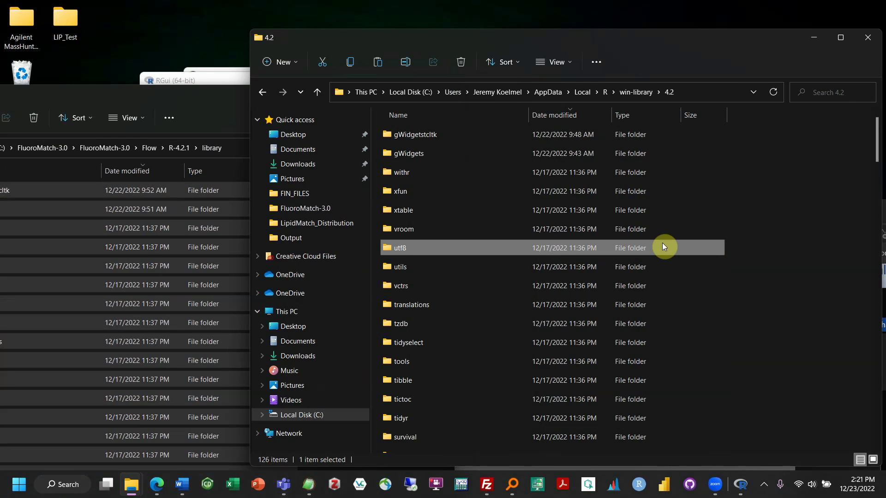
{"action": "key", "text": "ctrl+a"}
{"action": "right_click", "coordinate": [414, 232]}
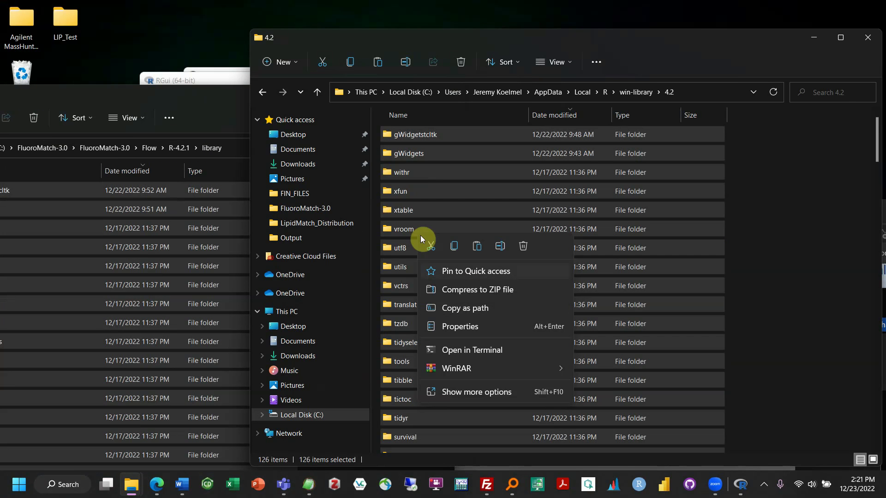
{"action": "left_click", "coordinate": [840, 249]}
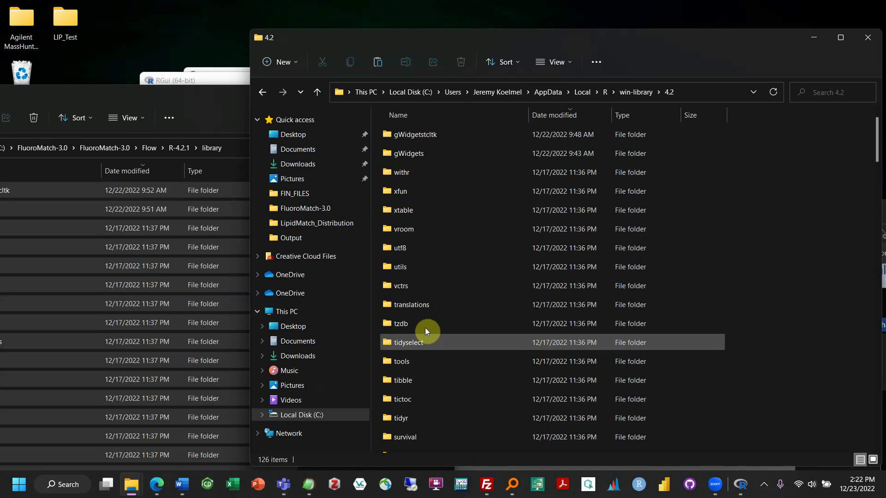
{"action": "left_click", "coordinate": [168, 96]}
{"action": "left_click_drag", "start_coordinate": [169, 96], "coordinate": [472, 53]}
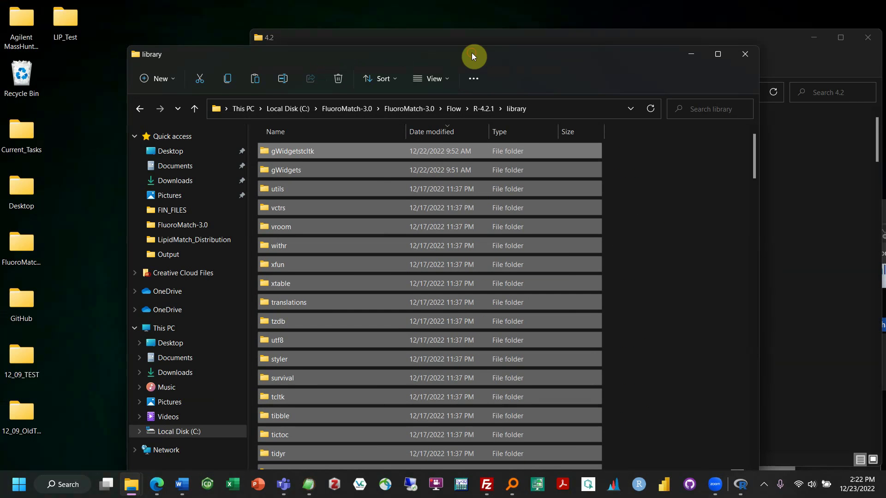
{"action": "scroll", "coordinate": [316, 218], "scroll_direction": "down", "scroll_amount": 20}
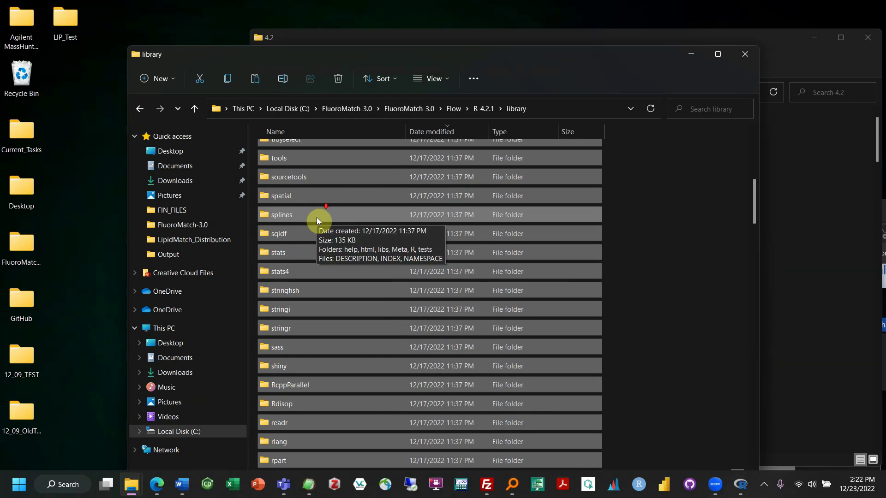
{"action": "scroll", "coordinate": [317, 217], "scroll_direction": "up", "scroll_amount": 20}
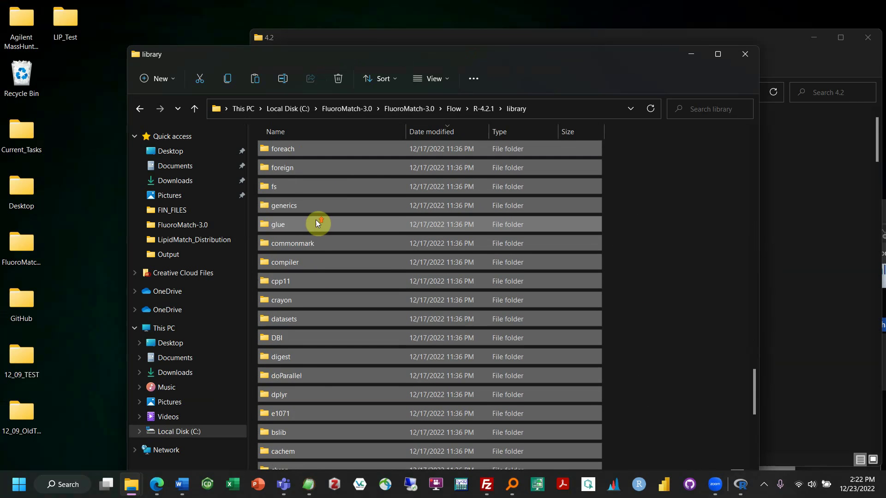
{"action": "scroll", "coordinate": [316, 225], "scroll_direction": "up", "scroll_amount": 1}
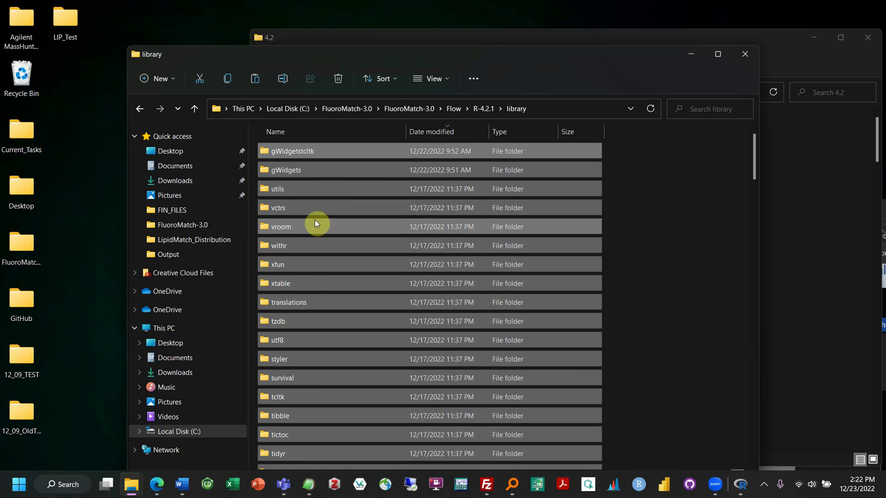
{"action": "left_click_drag", "start_coordinate": [257, 58], "coordinate": [220, 35]}
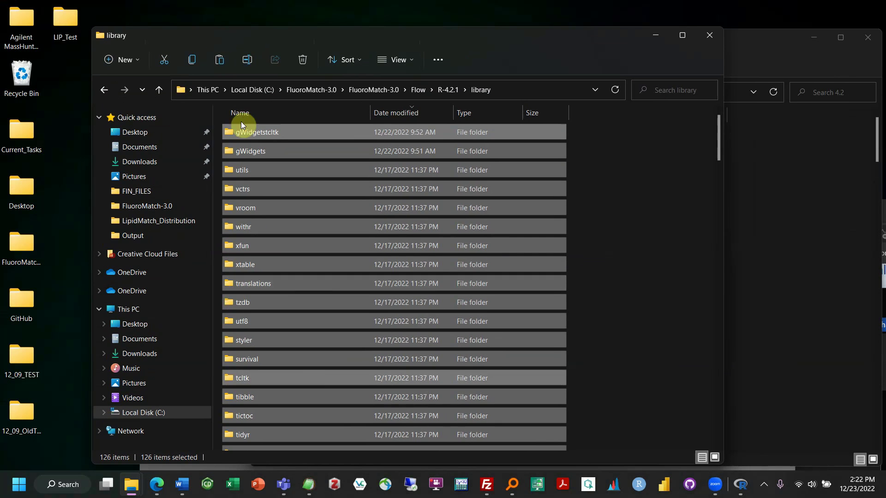
Step: Go to Flow\LipidMatch_Distribution and open Modular.r in RStudio
{"action": "left_click", "coordinate": [363, 96]}
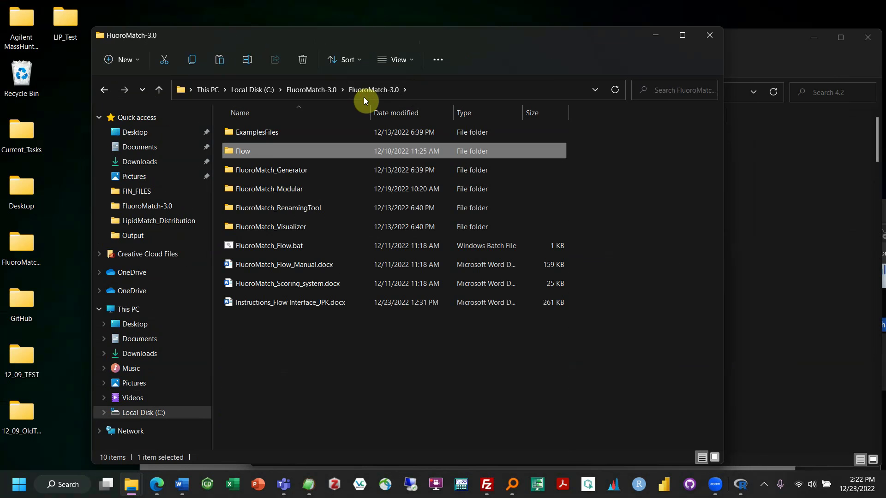
{"action": "double_click", "coordinate": [262, 153]}
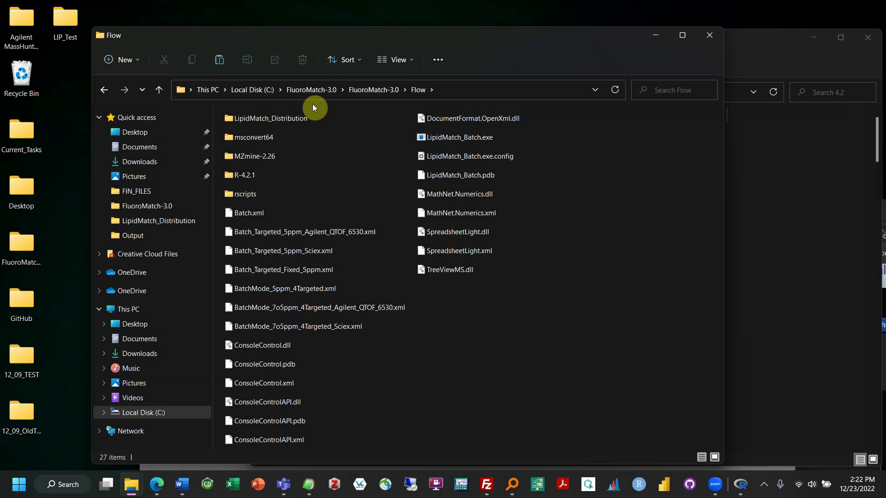
{"action": "left_click", "coordinate": [364, 94]}
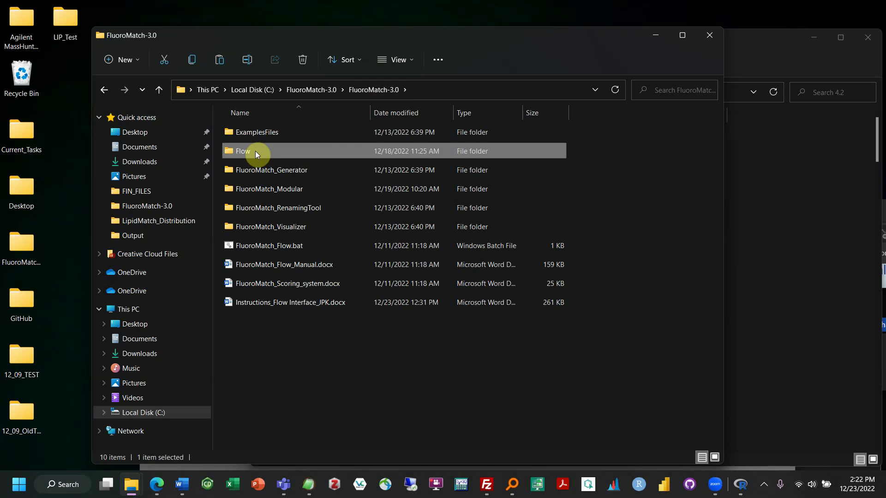
{"action": "double_click", "coordinate": [255, 150]}
{"action": "double_click", "coordinate": [277, 119]}
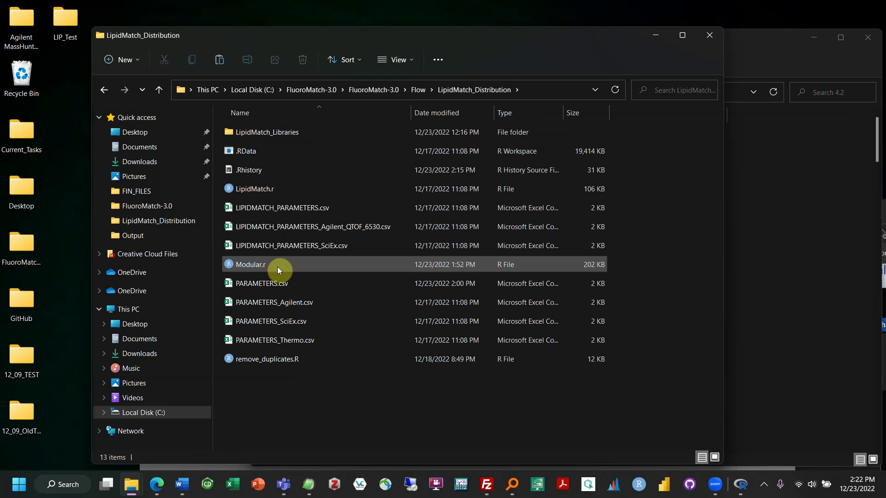
{"action": "double_click", "coordinate": [278, 267]}
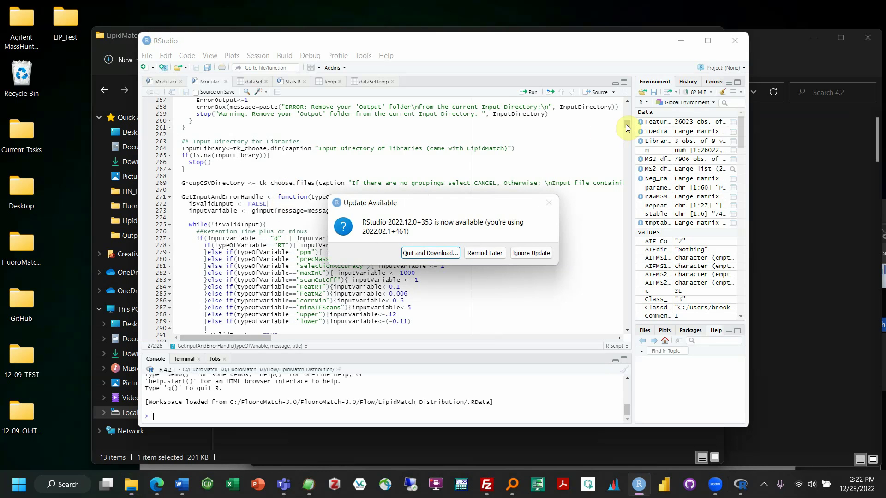
Step: Postpone the RStudio update and scroll Modular.r down to the Mandatory Parameter section
{"action": "left_click", "coordinate": [483, 253]}
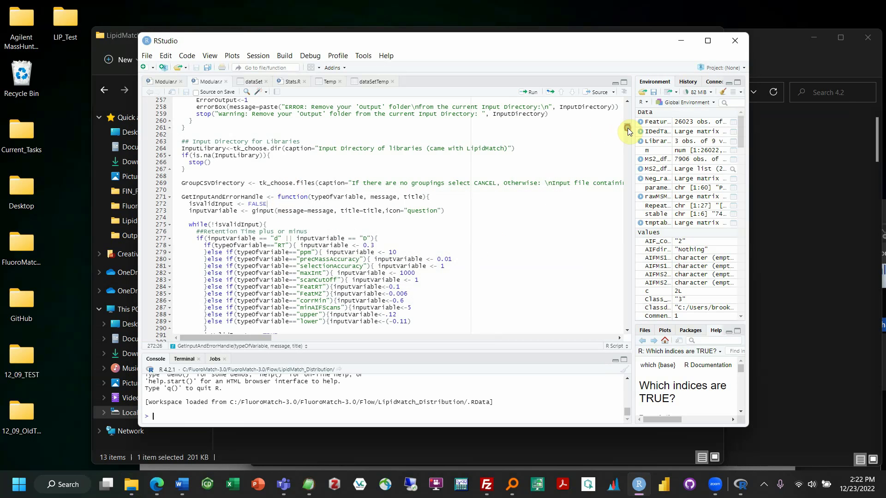
{"action": "left_click_drag", "start_coordinate": [628, 125], "coordinate": [620, 108]}
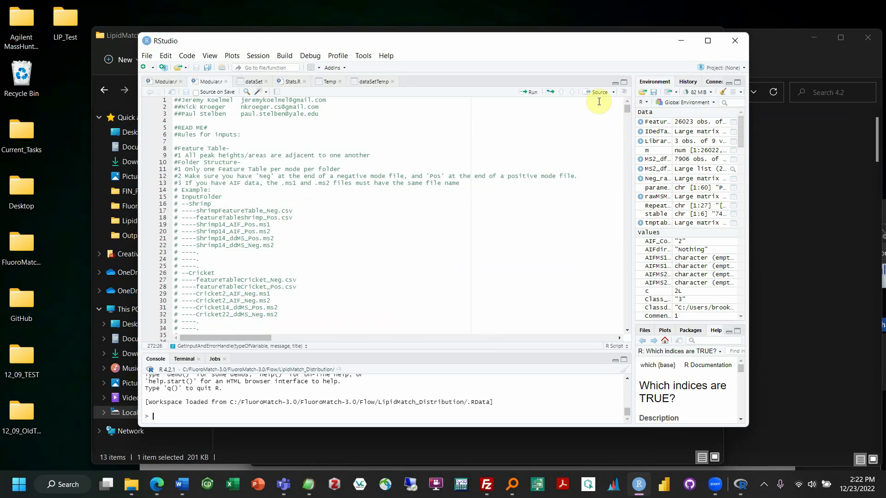
{"action": "scroll", "coordinate": [335, 214], "scroll_direction": "down", "scroll_amount": 2}
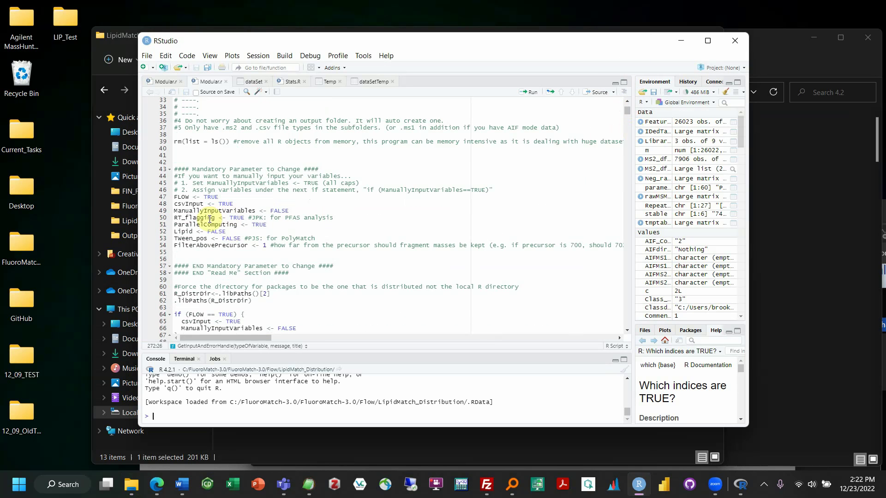
Step: Verify ParallelComputing is set to TRUE, then close RStudio
{"action": "left_click_drag", "start_coordinate": [189, 231], "coordinate": [277, 225]}
{"action": "left_click", "coordinate": [290, 225]}
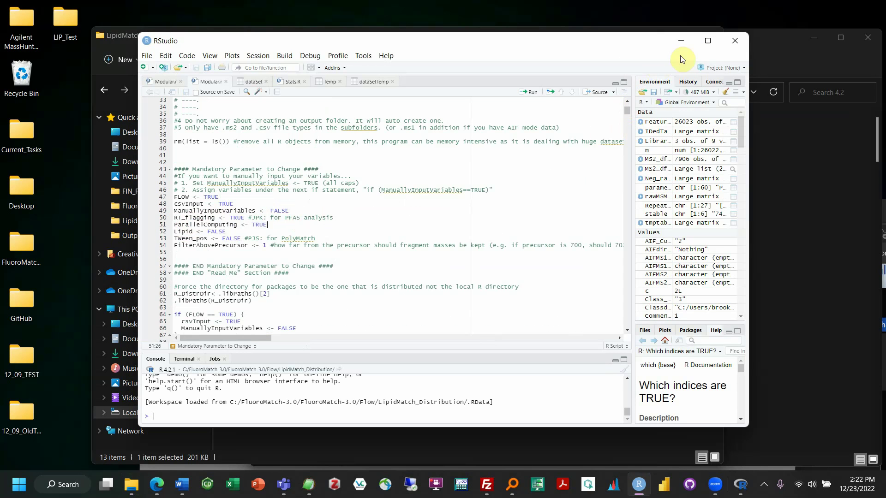
{"action": "left_click", "coordinate": [728, 40]}
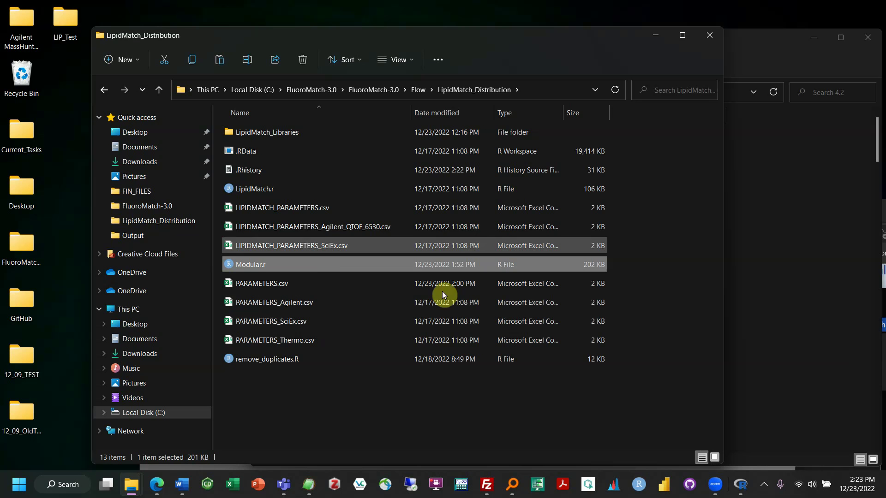
Step: Navigate up through Flow to the FluoroMatch-3.0 folder and select FluoroMatch_Flow.bat
{"action": "left_click", "coordinate": [418, 90]}
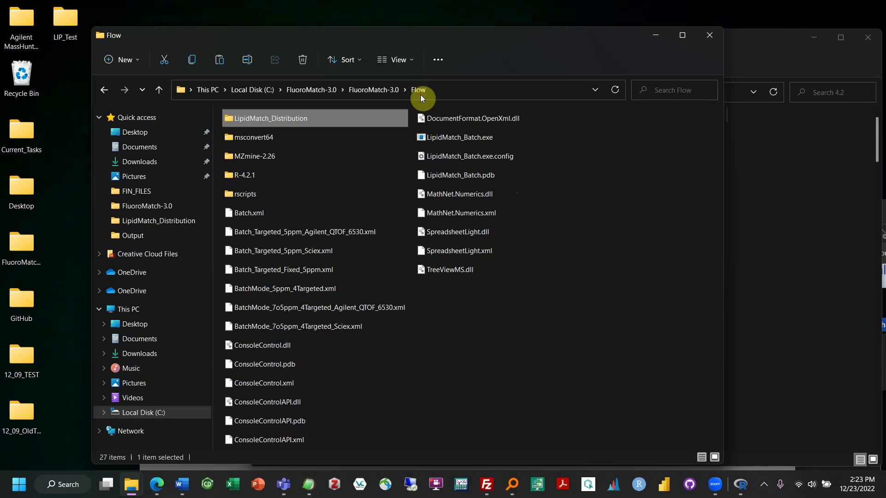
{"action": "left_click", "coordinate": [374, 90]}
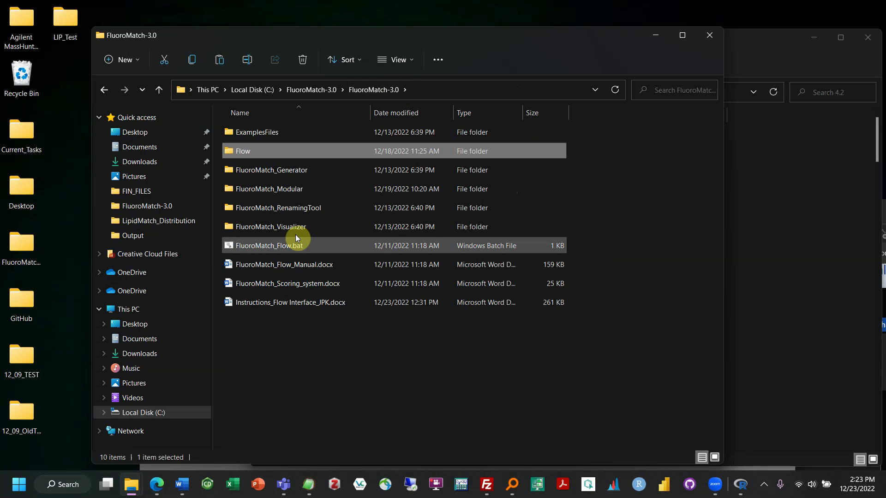
{"action": "left_click", "coordinate": [302, 246]}
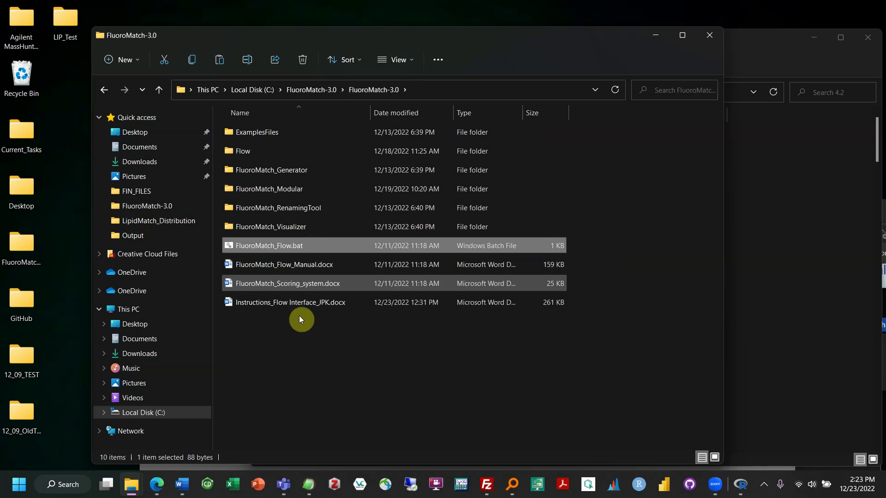
Step: Run FluoroMatch_Flow.bat to start the FluoroMatch Flow interface
{"action": "double_click", "coordinate": [302, 247]}
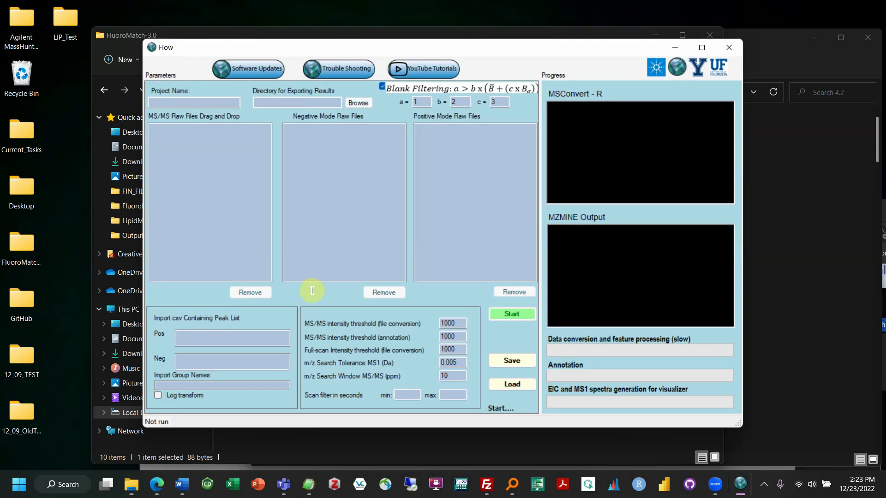